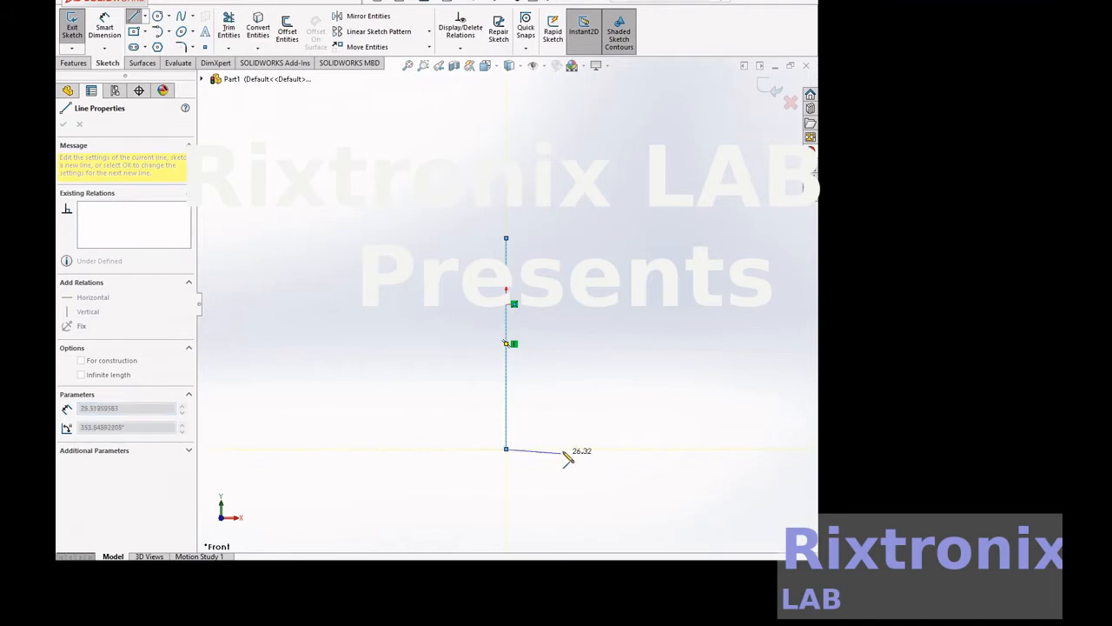
# Sketch a horizontal line about 29 mm long from the vertical line's lower end, and a bulging spline from its outer end up to the neck
pyautogui.click(569, 449)
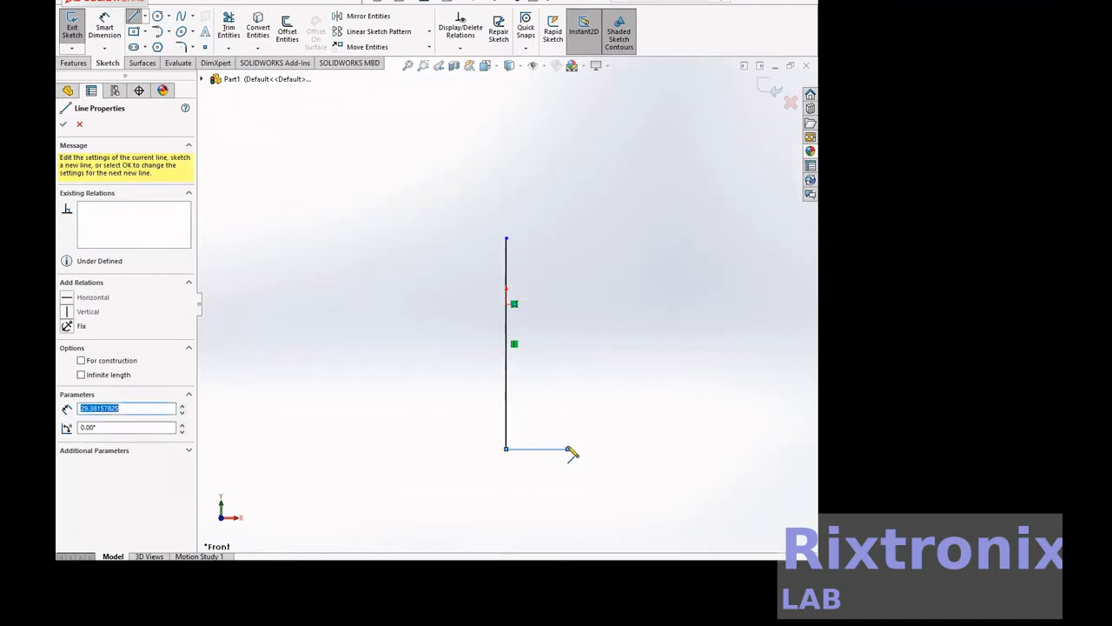
pyautogui.press('Escape')
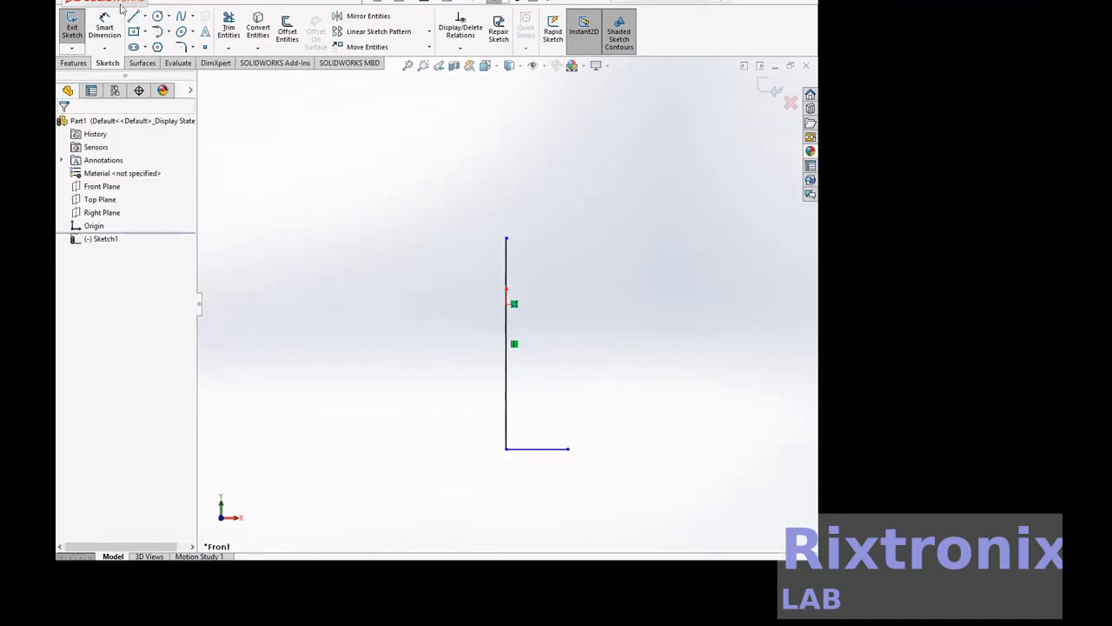
pyautogui.click(181, 16)
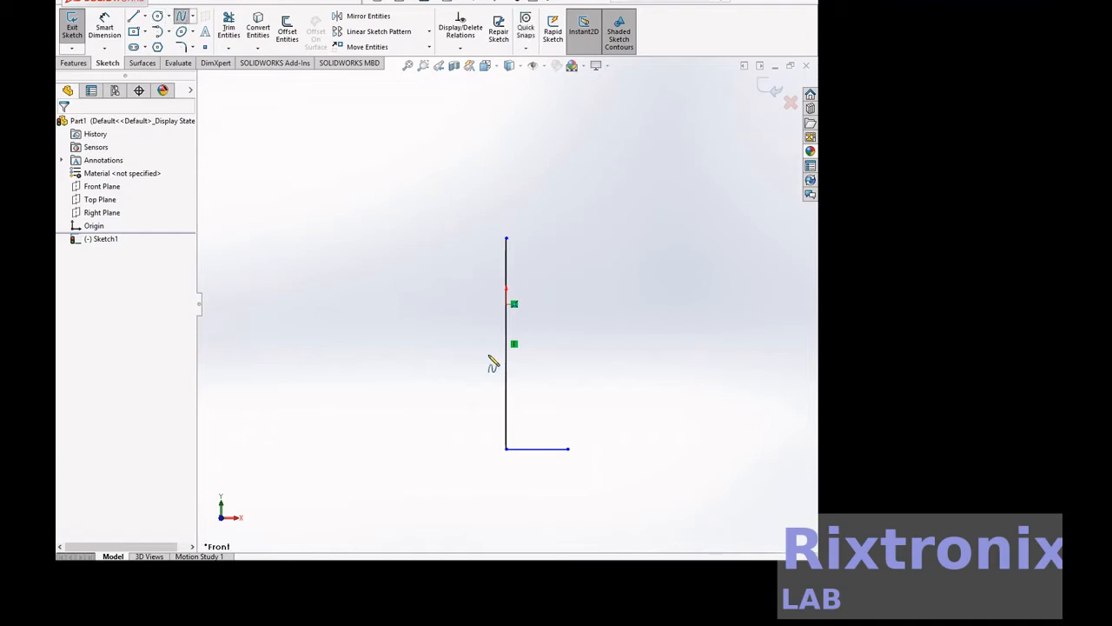
pyautogui.click(569, 449)
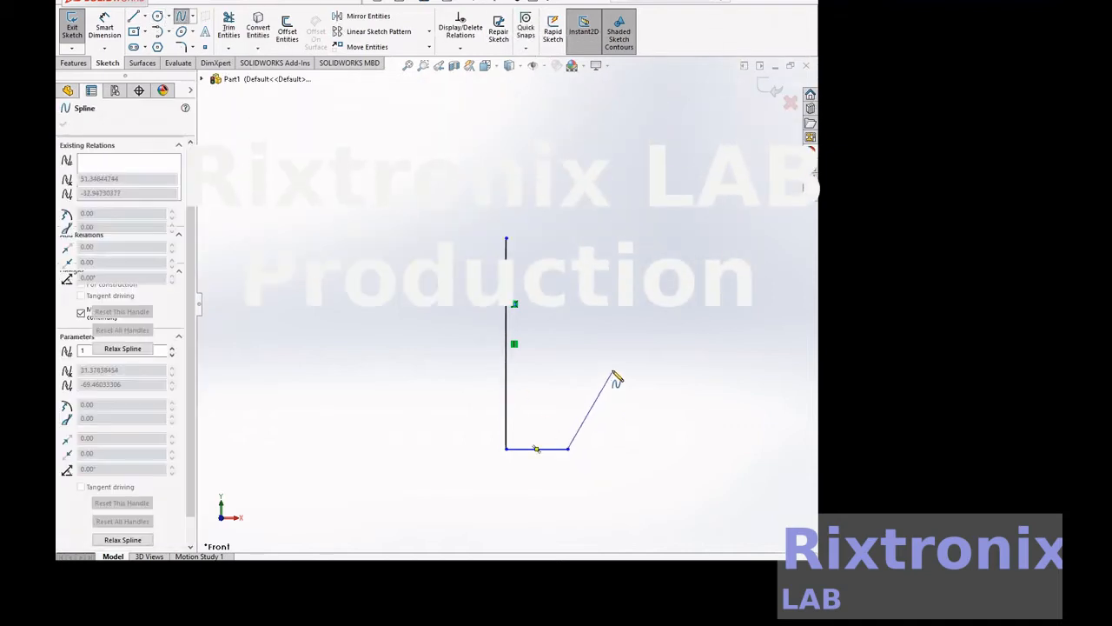
pyautogui.click(594, 388)
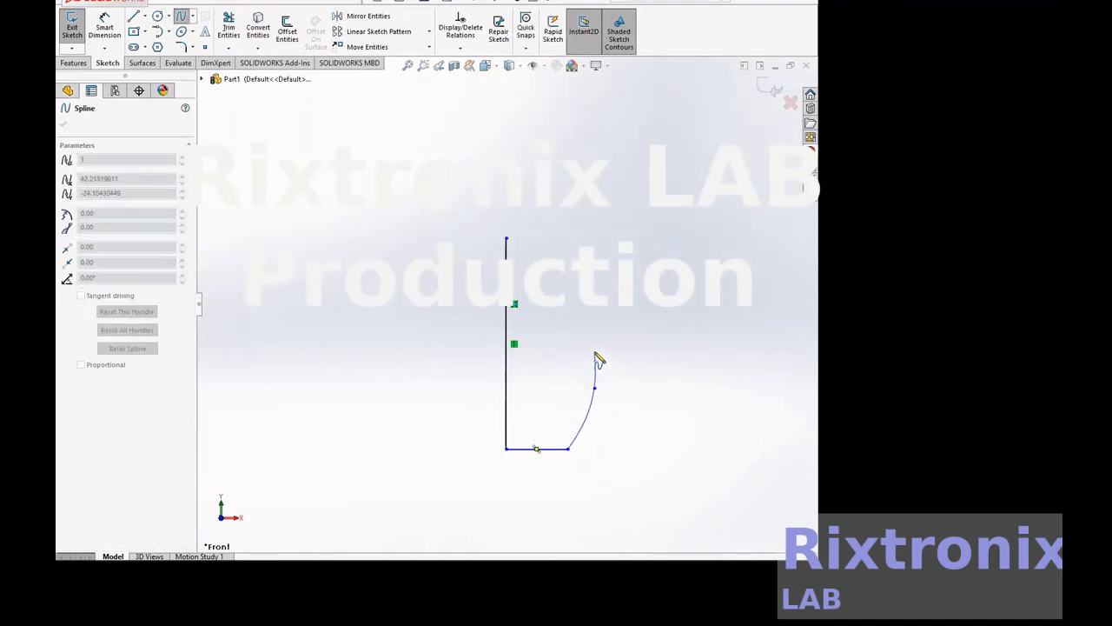
pyautogui.doubleClick(555, 326)
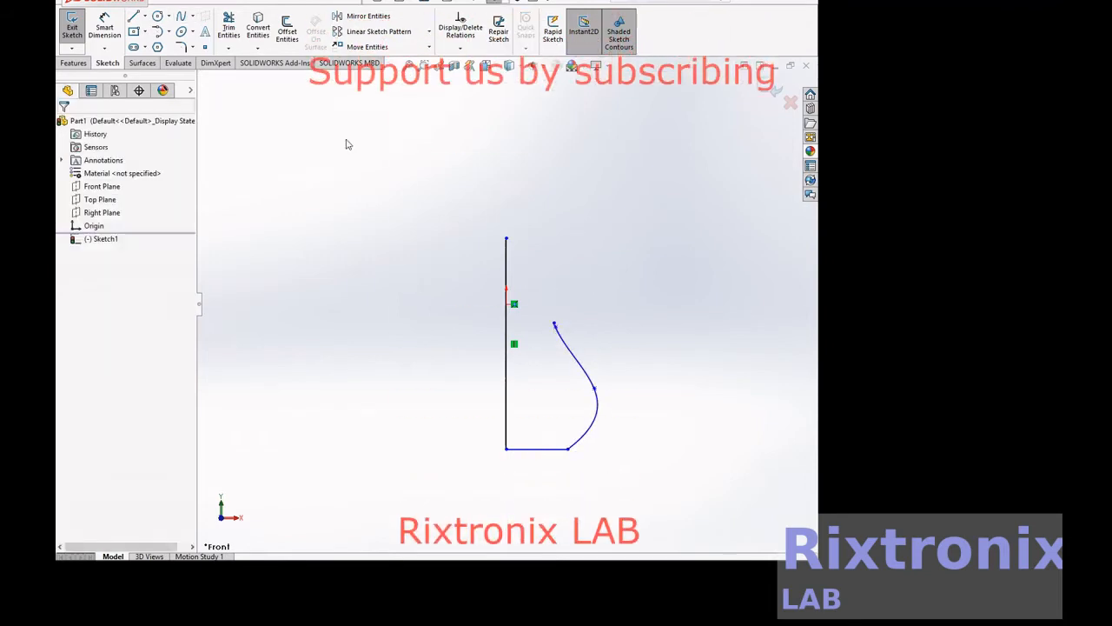
# Close the profile with a slanted line up from the spline's end and a horizontal top line about 35 mm long, and exit the sketch
pyautogui.click(139, 16)
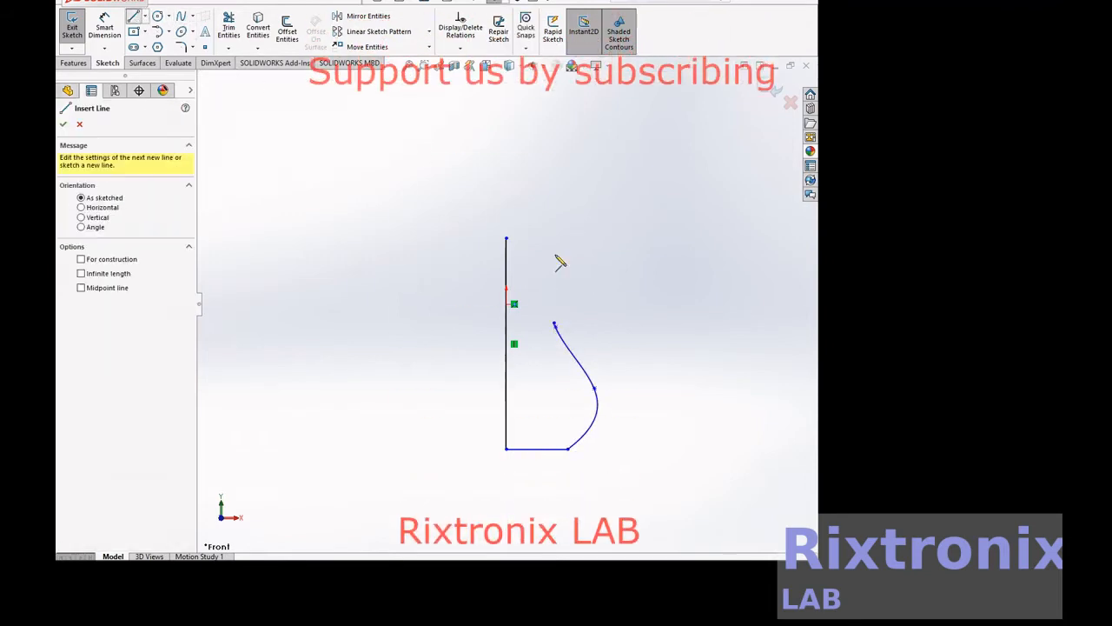
pyautogui.click(554, 325)
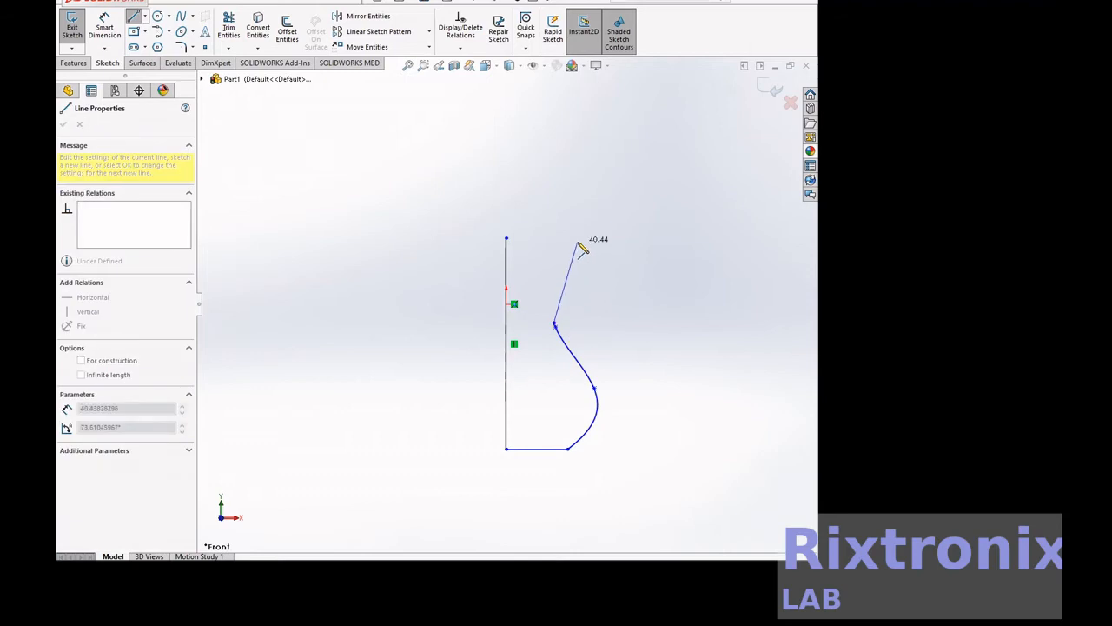
pyautogui.click(579, 238)
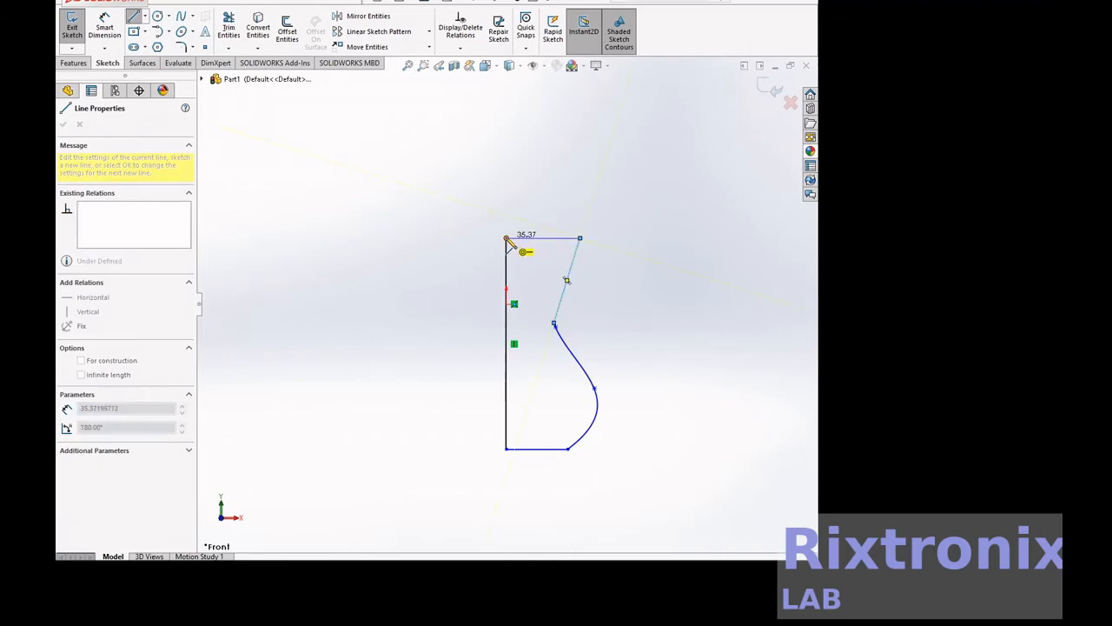
pyautogui.click(506, 238)
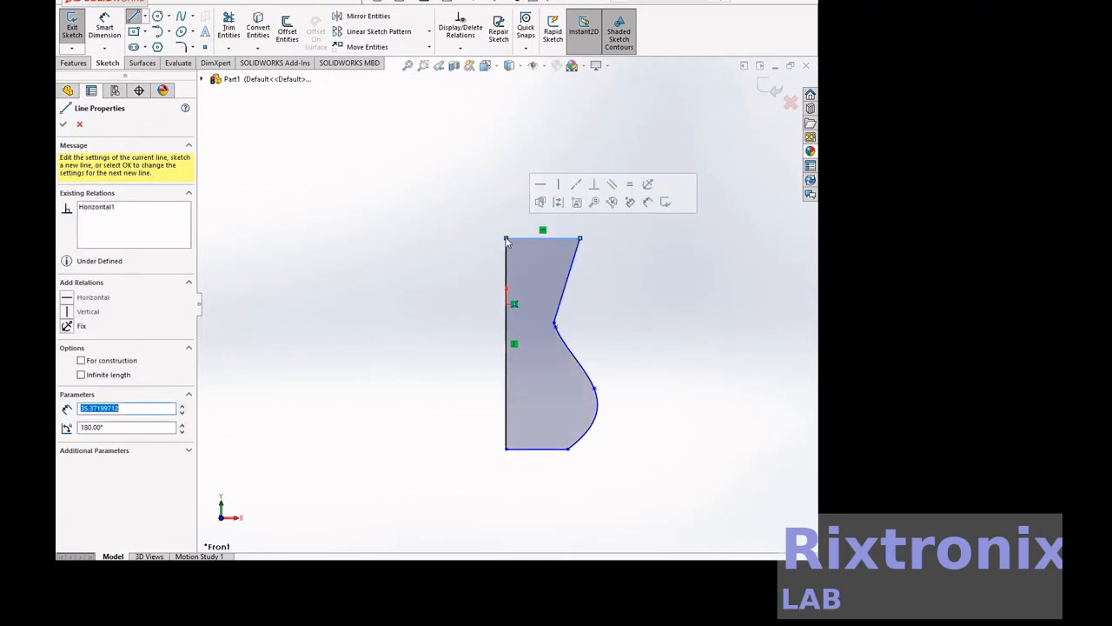
pyautogui.click(73, 35)
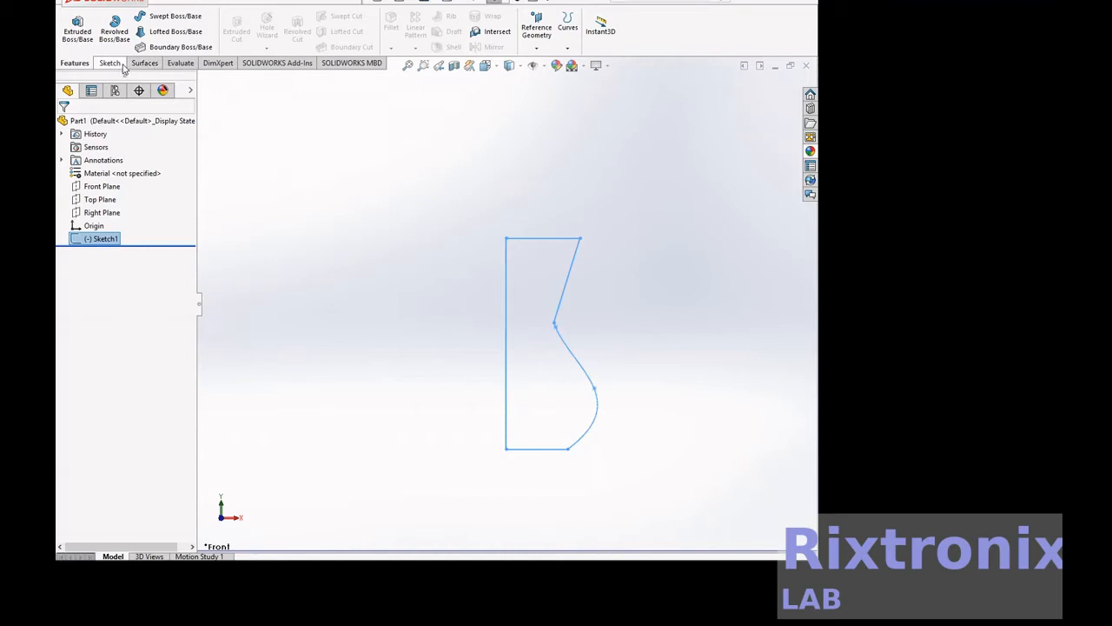
# Revolve the closed profile 360° about its vertical line to form the solid vase body
pyautogui.click(114, 28)
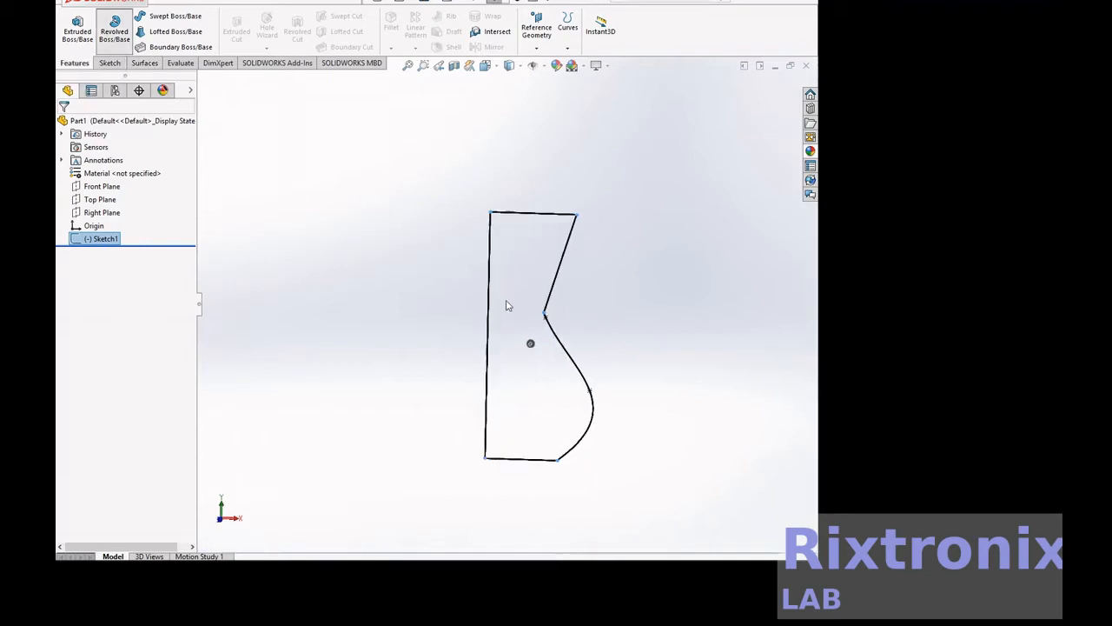
pyautogui.click(420, 294)
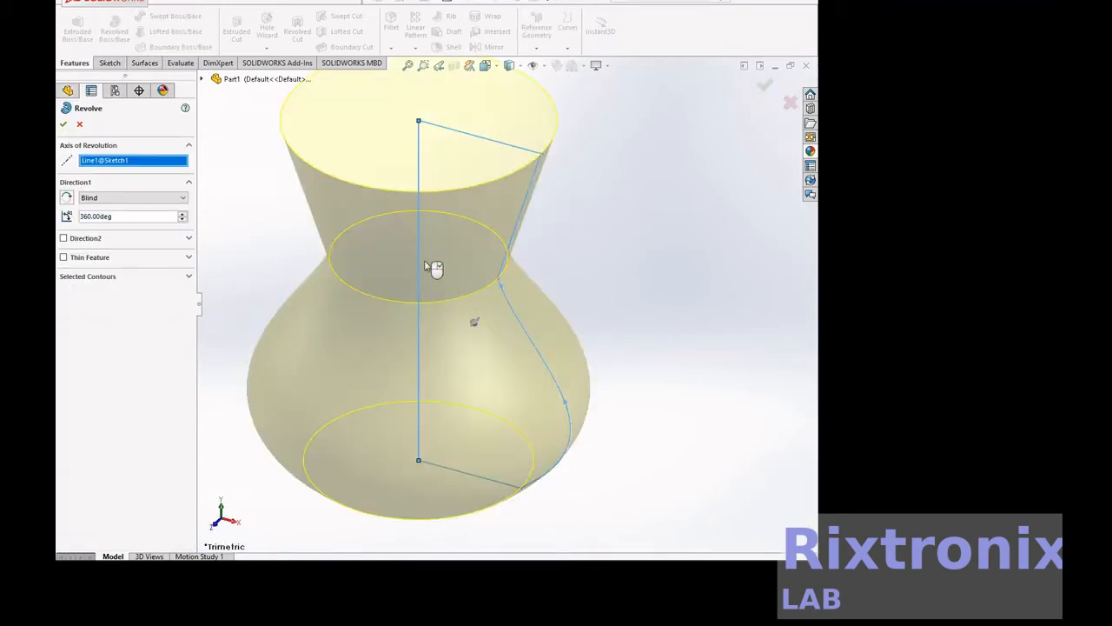
pyautogui.click(65, 123)
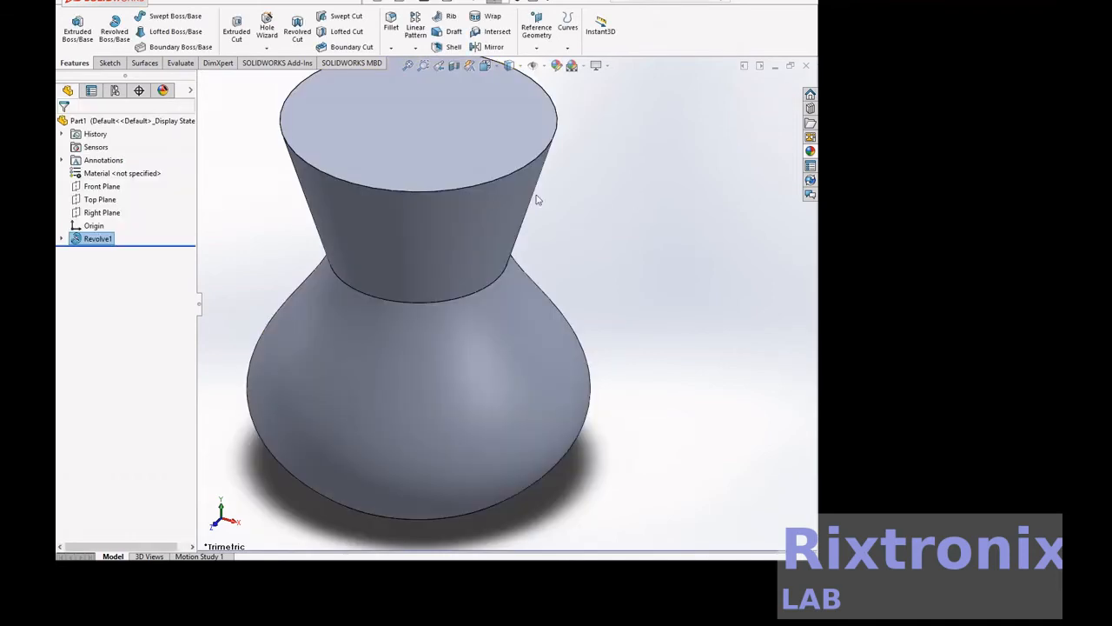
# Create a reference plane offset 70 mm below the Top Plane, with the offset direction flipped
pyautogui.click(101, 200)
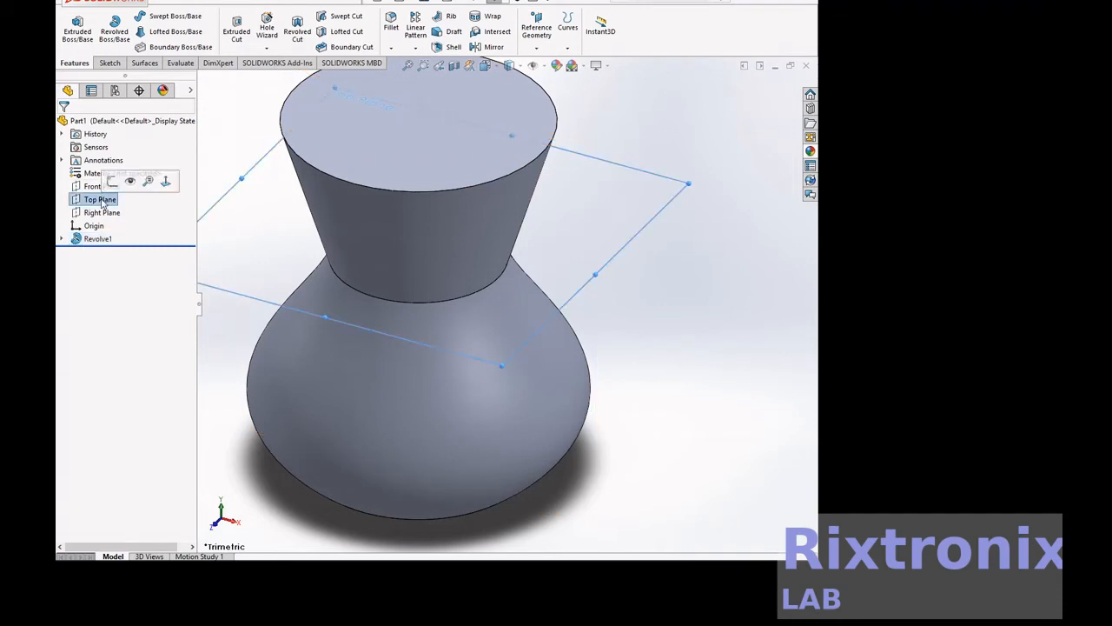
pyautogui.click(487, 66)
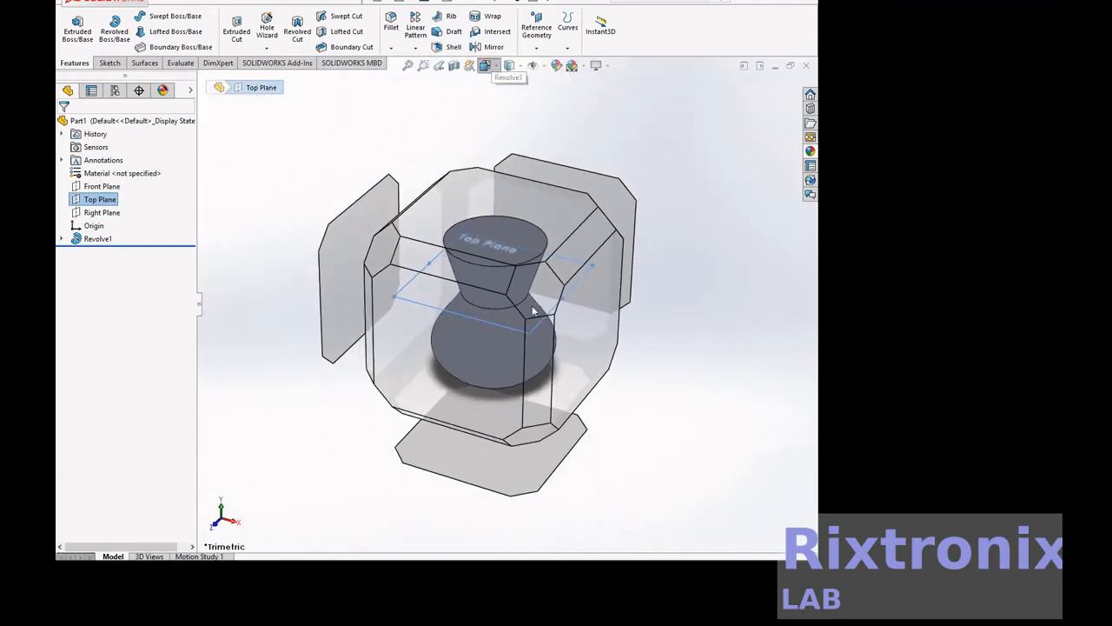
pyautogui.click(503, 392)
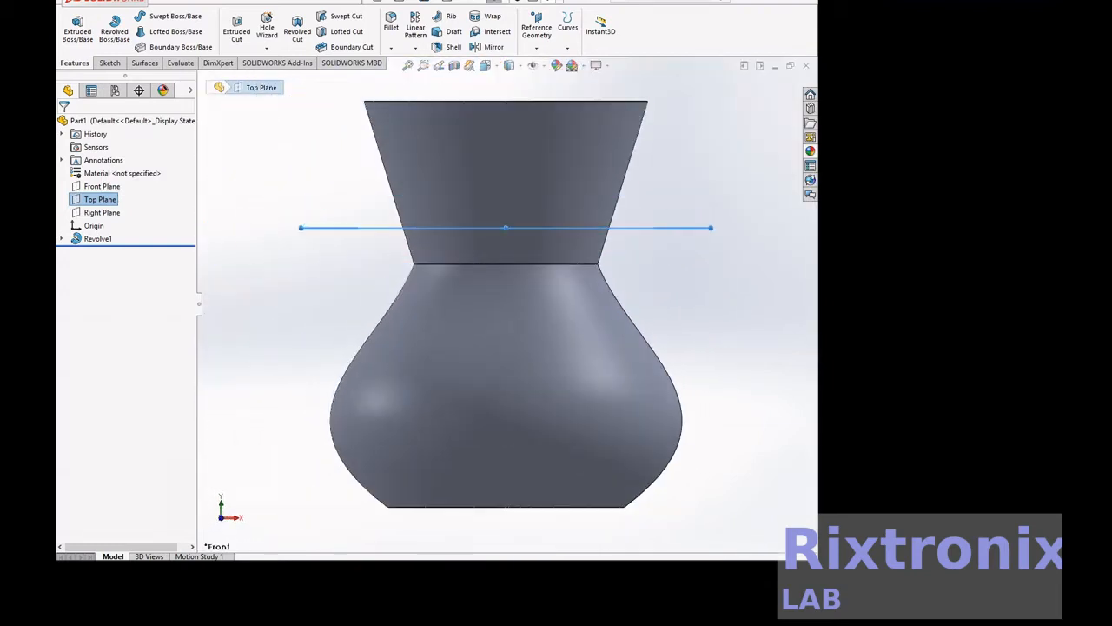
pyautogui.click(538, 45)
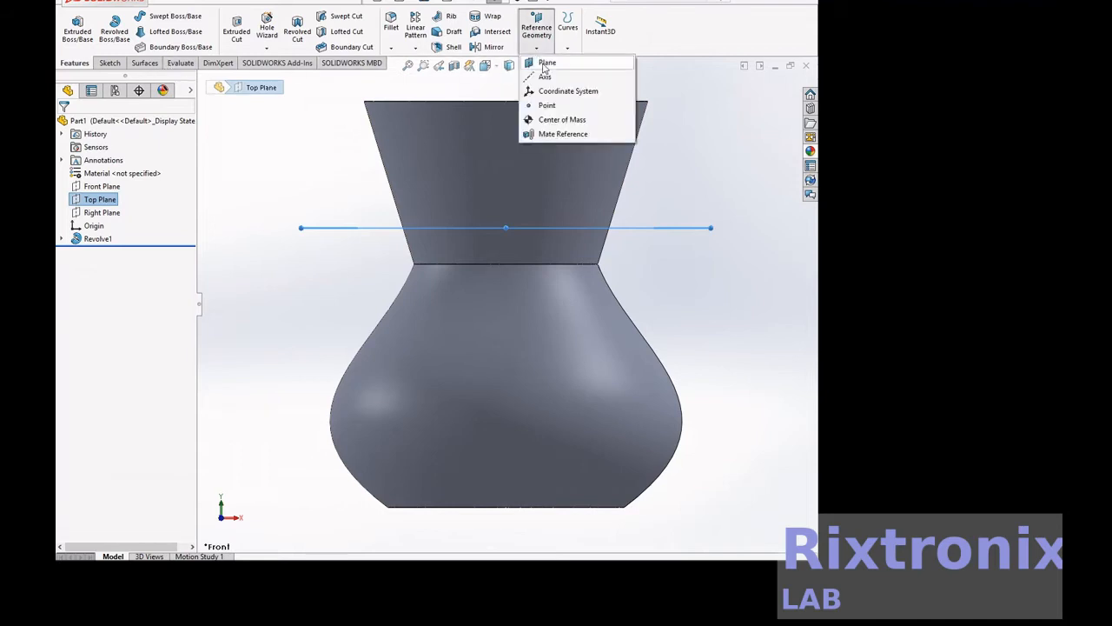
pyautogui.click(545, 66)
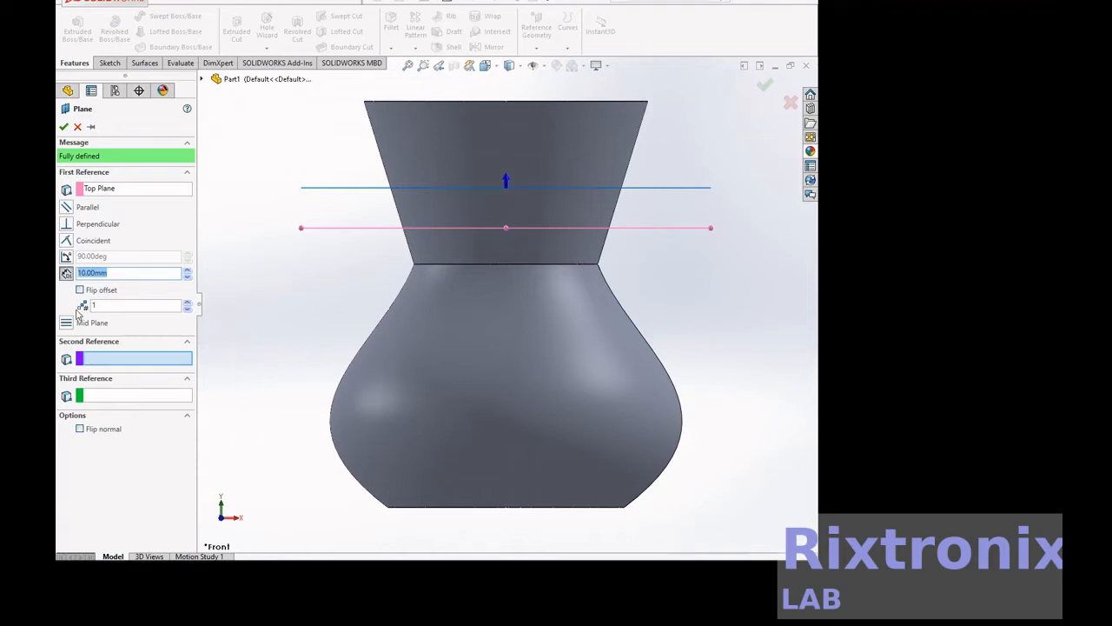
pyautogui.click(80, 290)
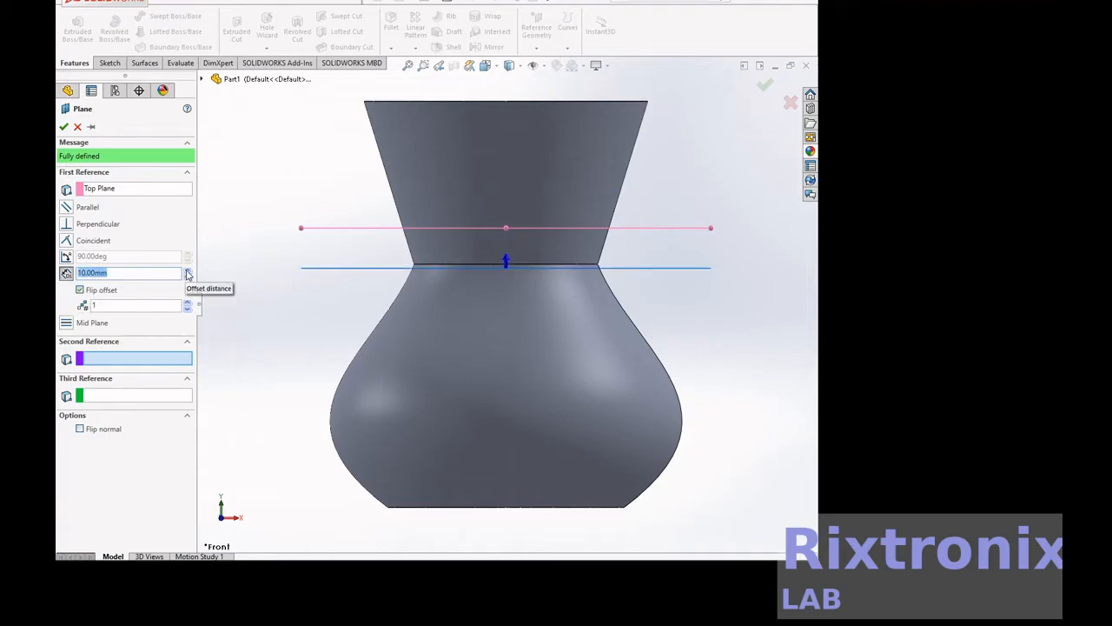
pyautogui.click(188, 274)
pyautogui.click(188, 274)
pyautogui.click(188, 274)
pyautogui.click(188, 273)
pyautogui.click(188, 274)
pyautogui.click(187, 274)
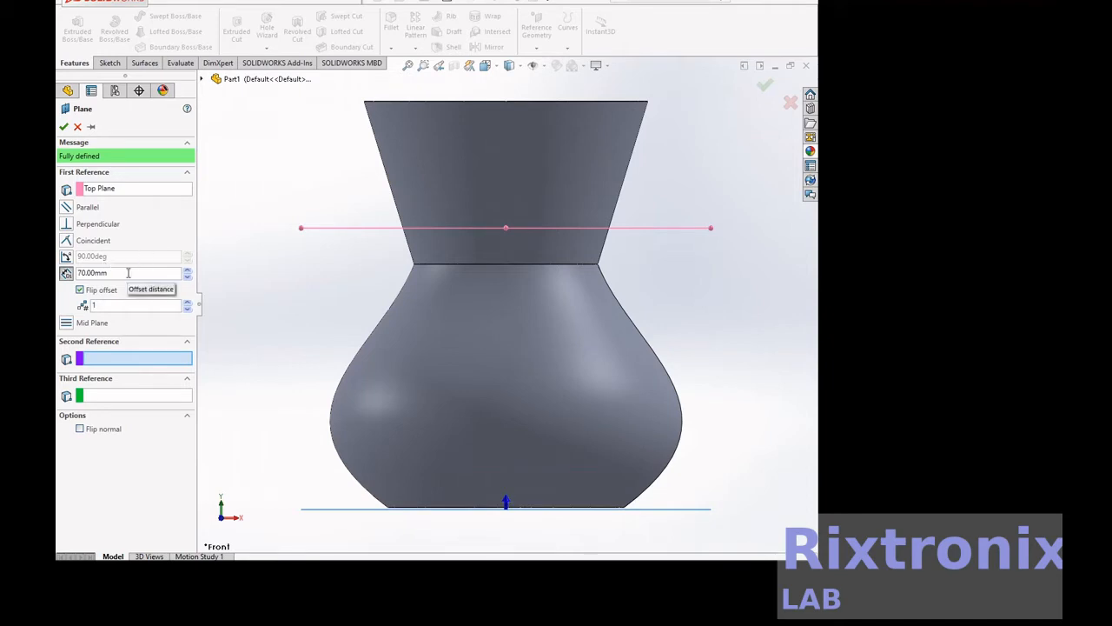
pyautogui.click(64, 127)
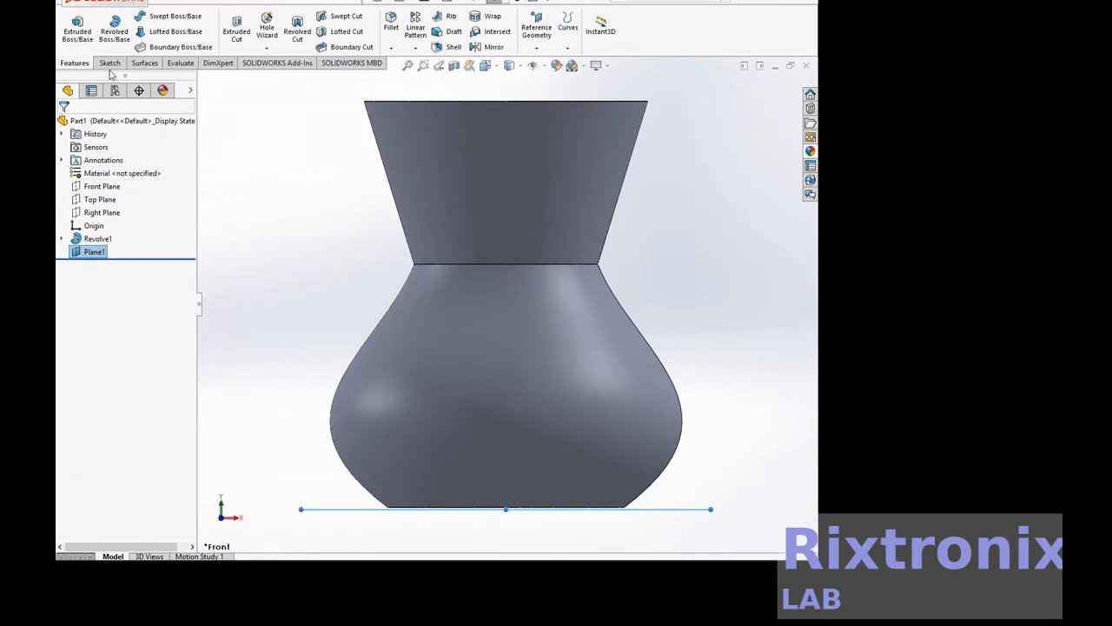
# Sketch a circle centred on the origin with a radius of about 43.8 mm on the new offset plane, viewed face-on
pyautogui.rightClick(98, 257)
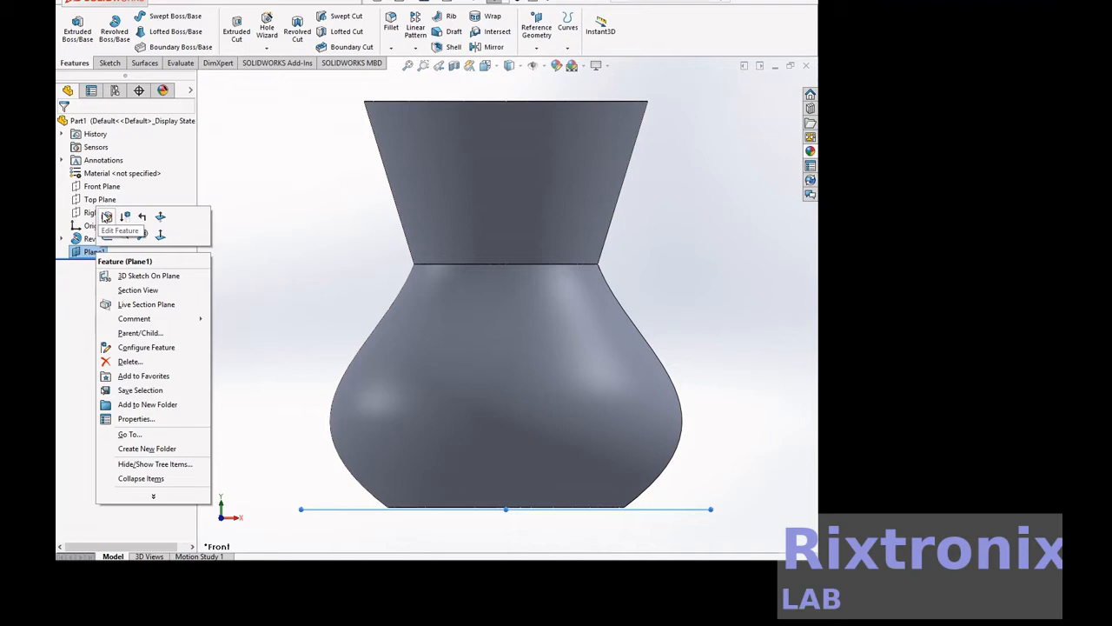
pyautogui.click(108, 235)
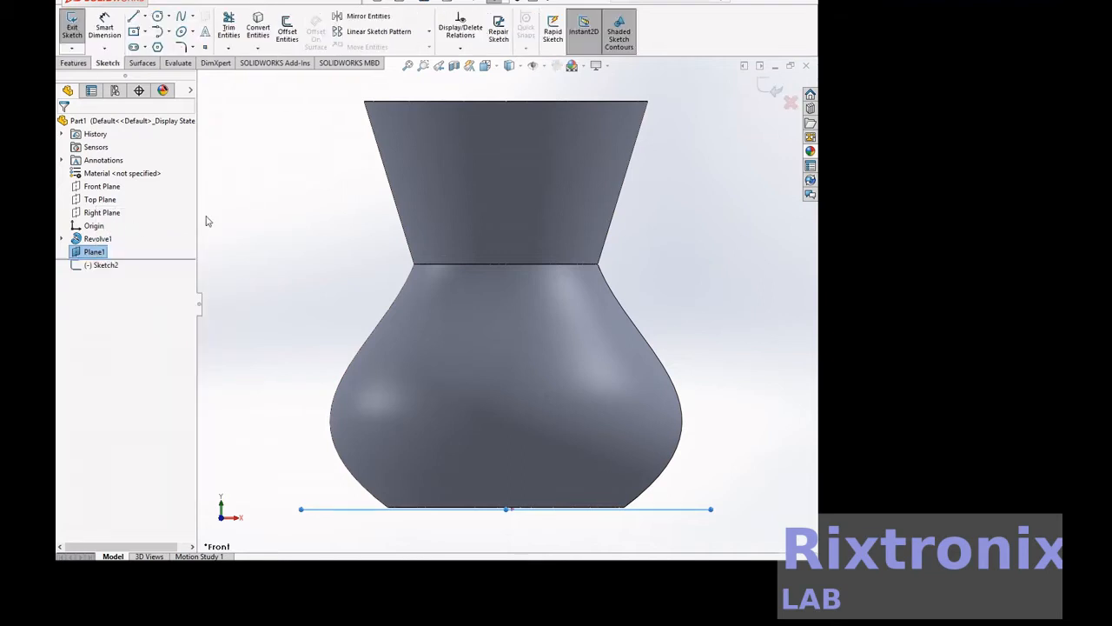
pyautogui.click(103, 265)
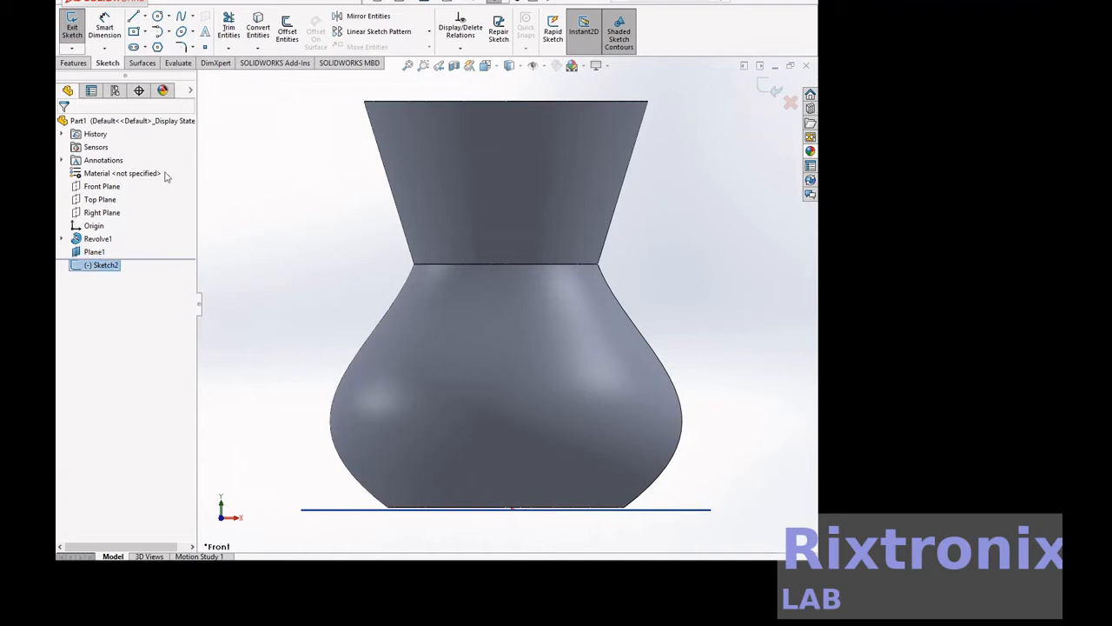
pyautogui.click(93, 251)
pyautogui.click(154, 239)
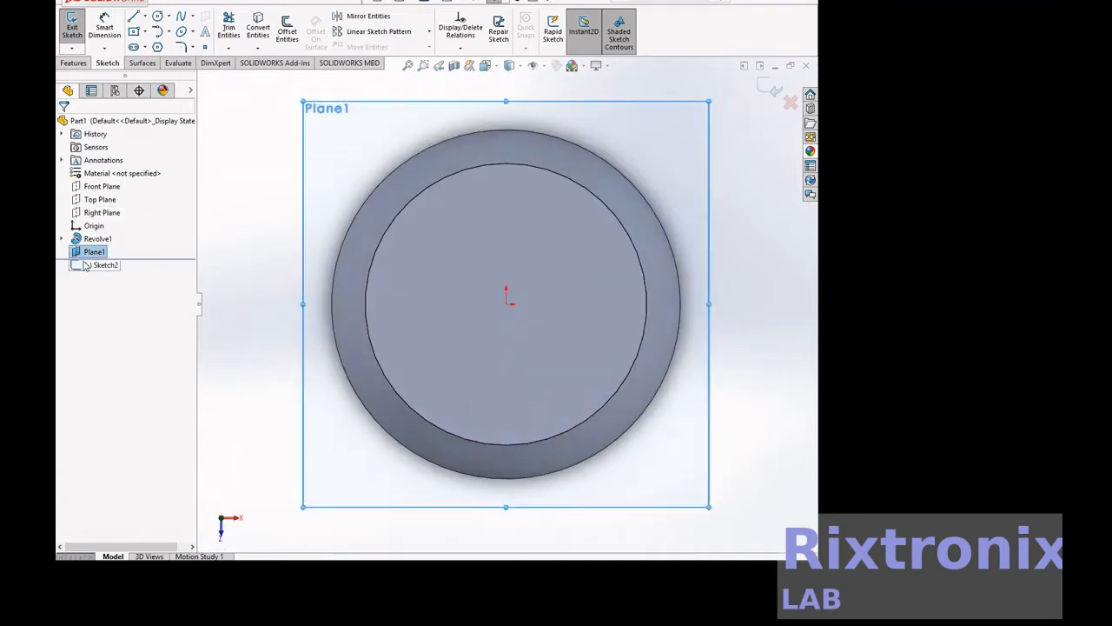
pyautogui.rightClick(92, 252)
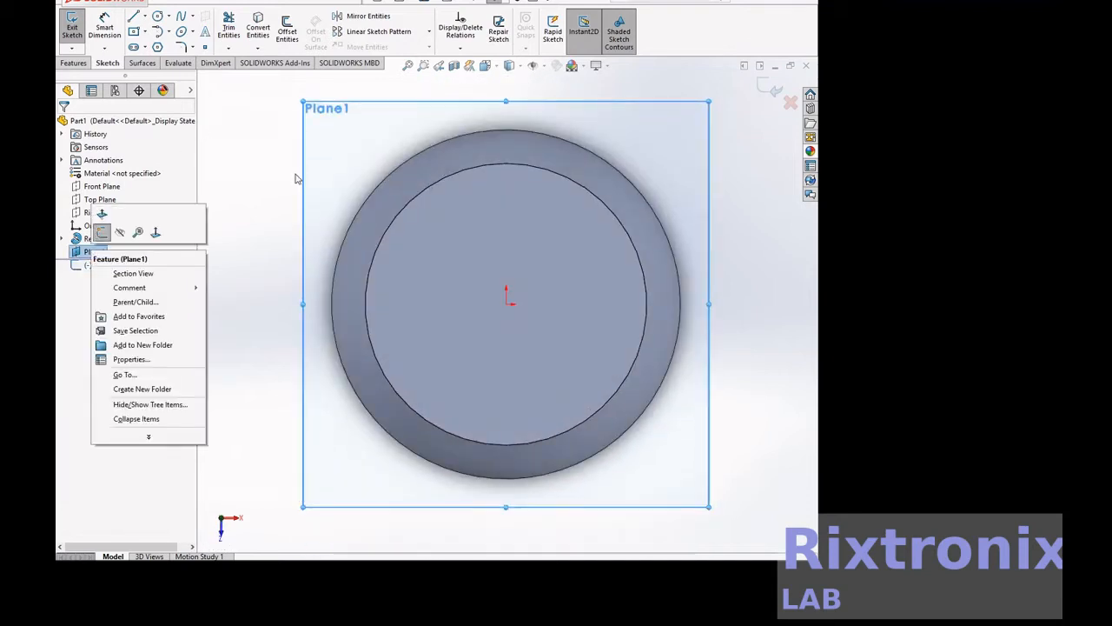
pyautogui.click(267, 156)
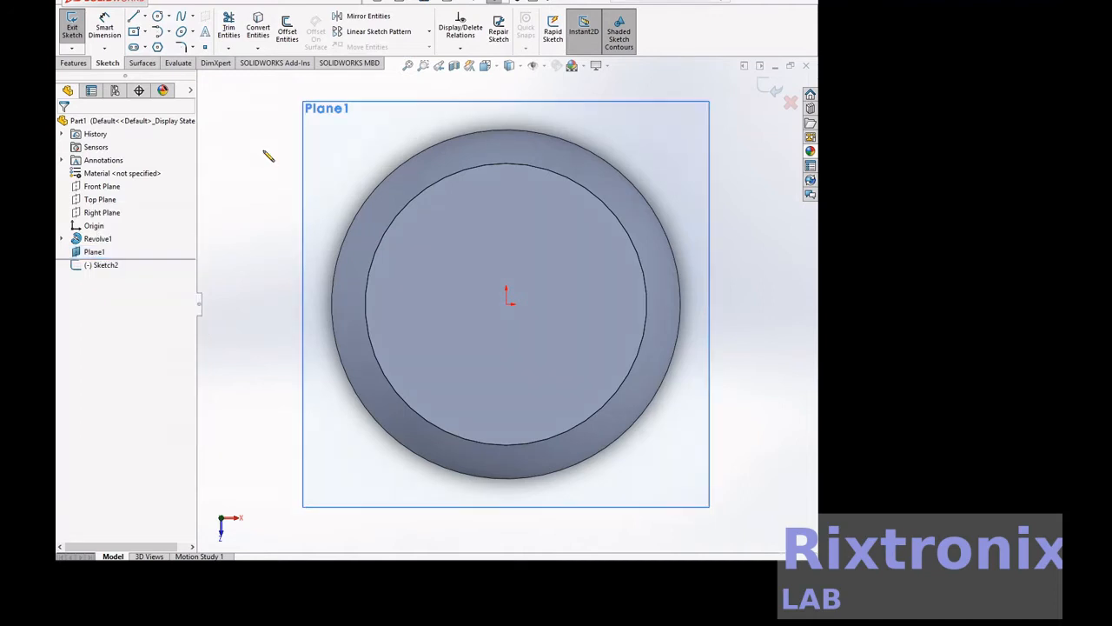
pyautogui.click(95, 252)
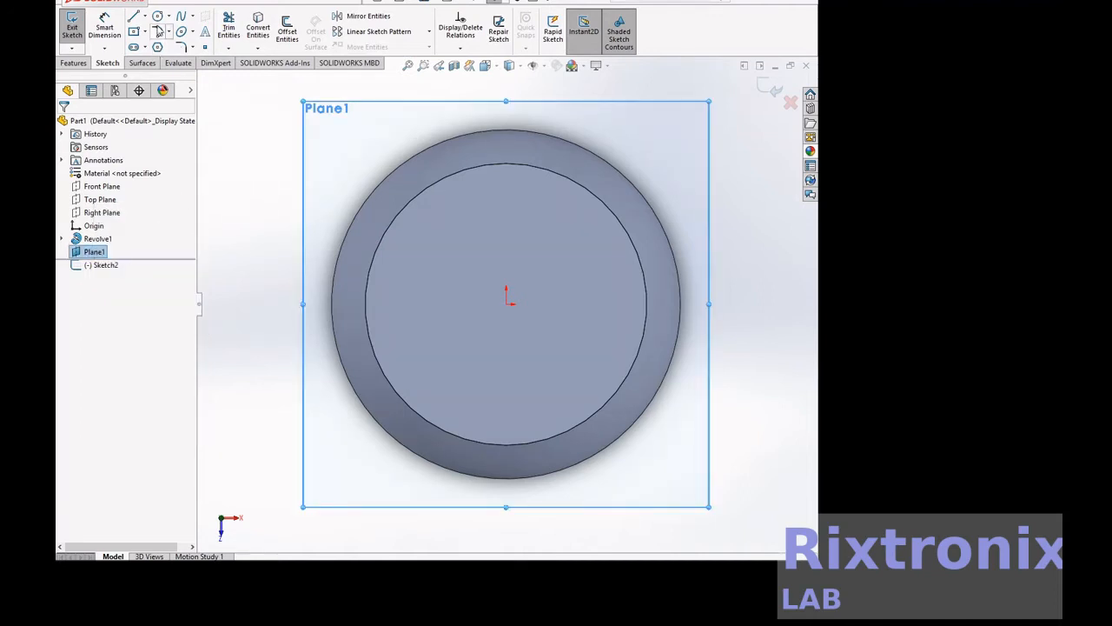
pyautogui.click(158, 15)
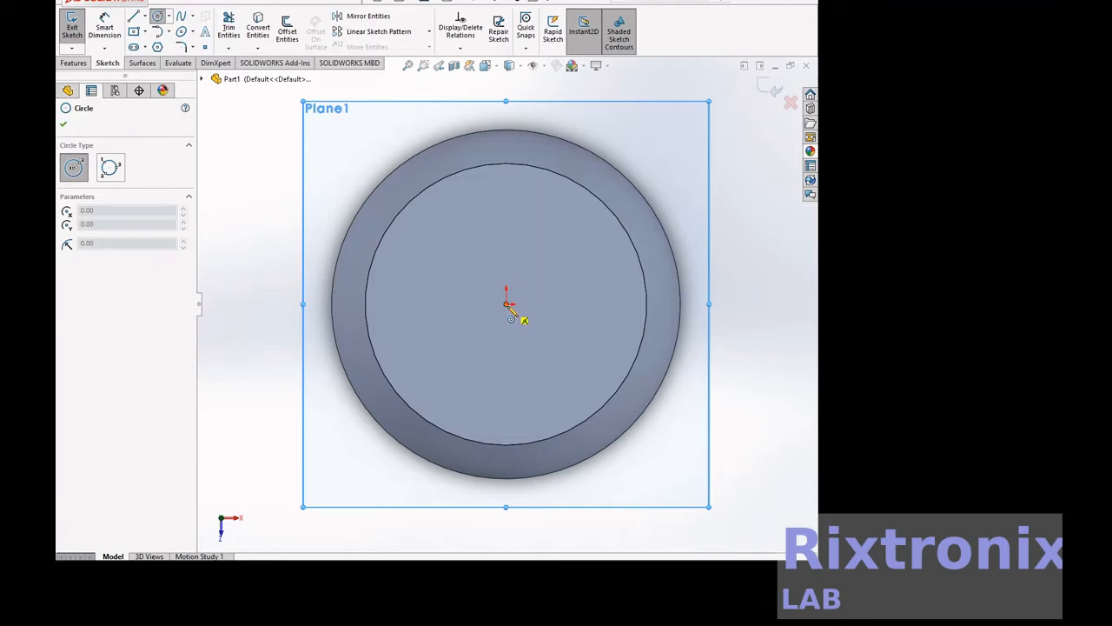
pyautogui.click(506, 302)
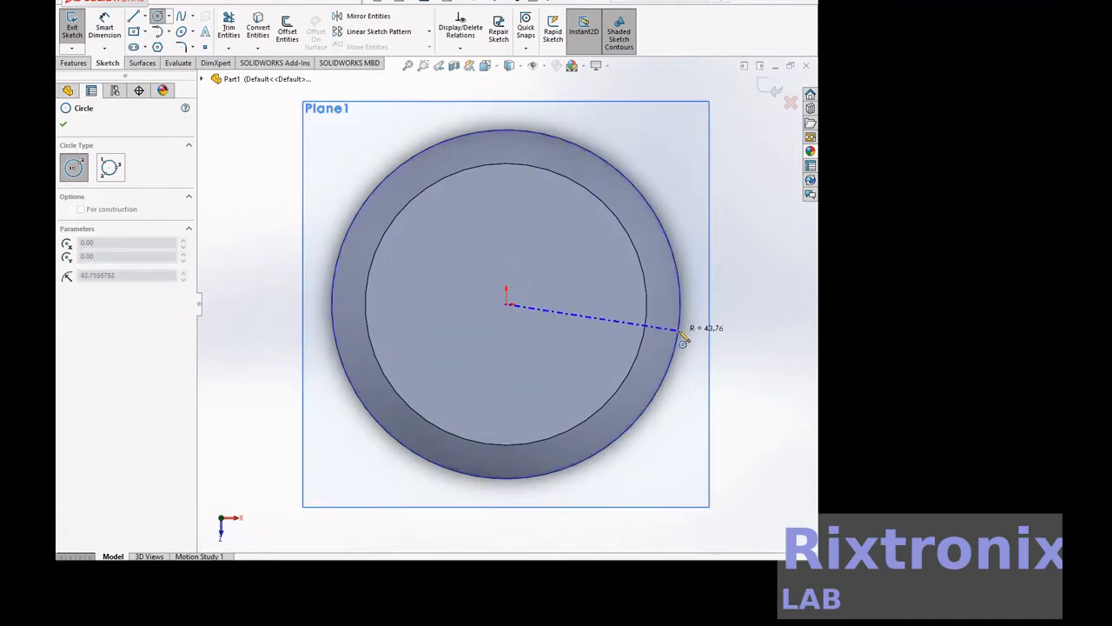
pyautogui.click(683, 341)
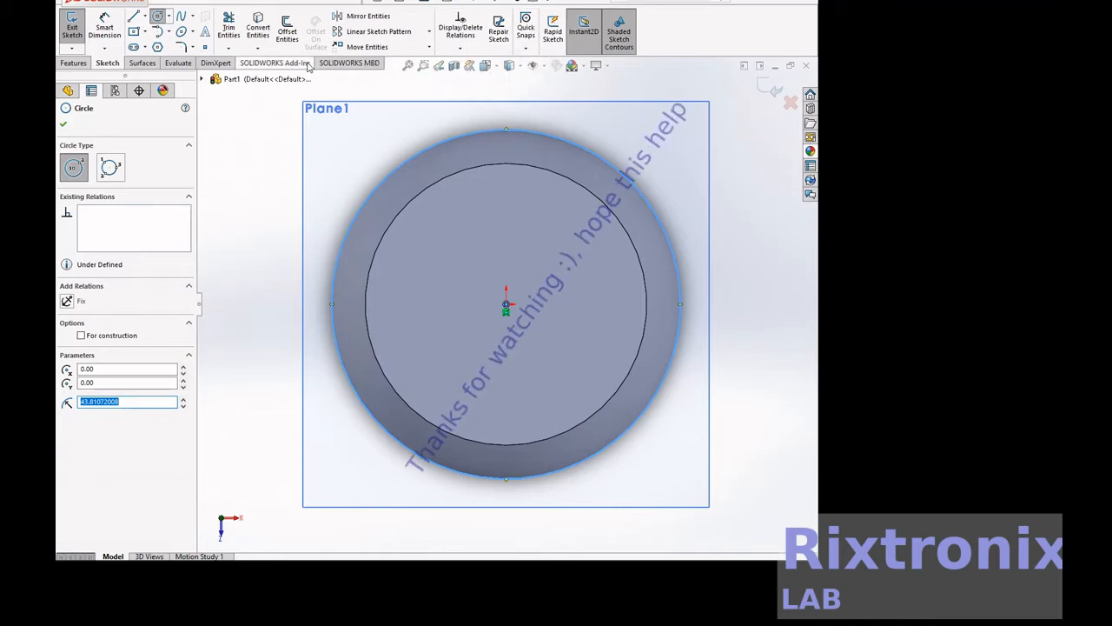
# Start a clockwise helix from the sketched circle, defined by pitch and revolution, with a constant pitch of 15 mm
pyautogui.click(75, 65)
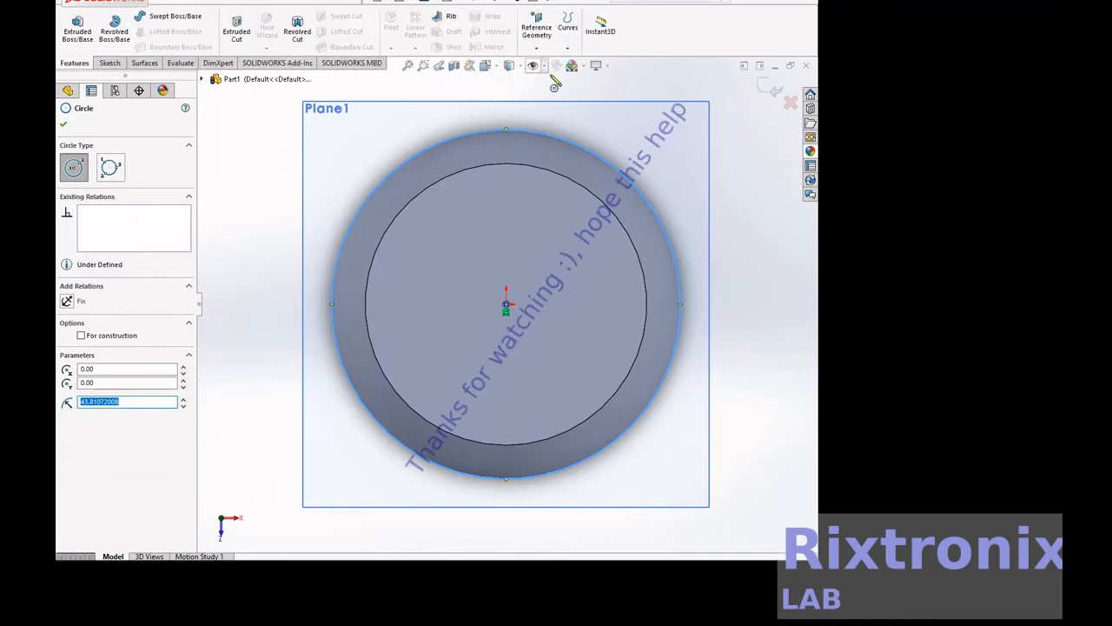
pyautogui.click(568, 50)
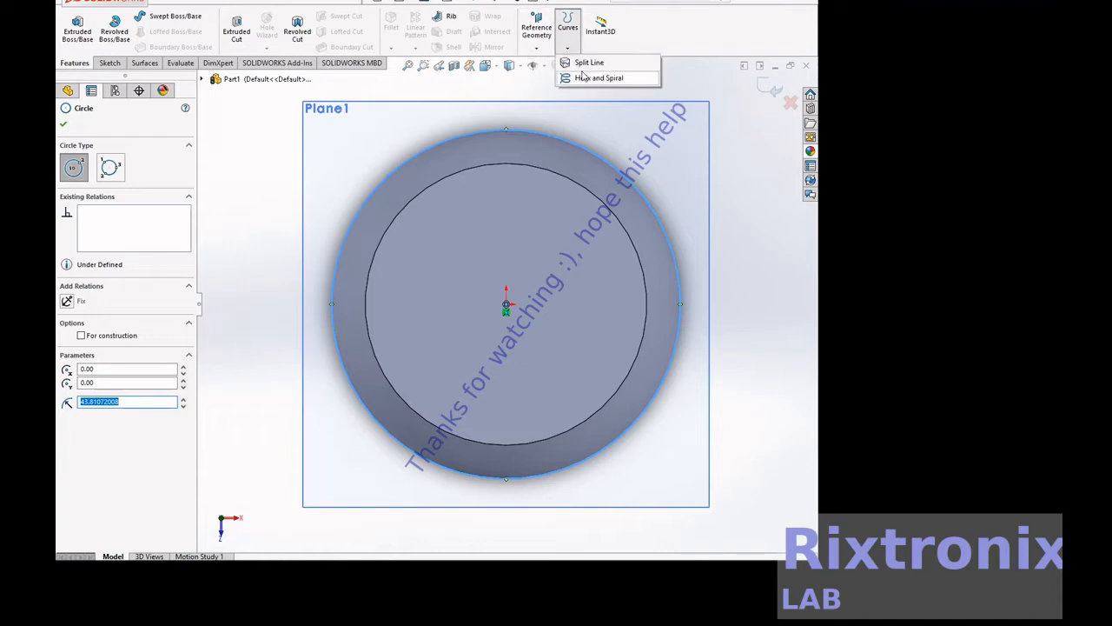
pyautogui.click(599, 78)
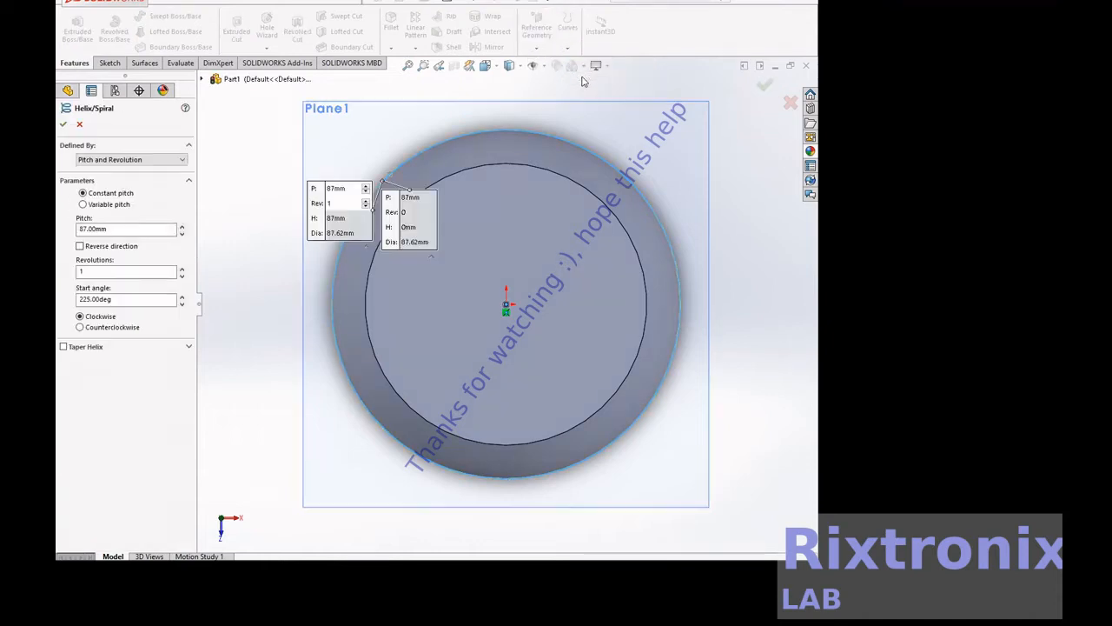
pyautogui.click(509, 66)
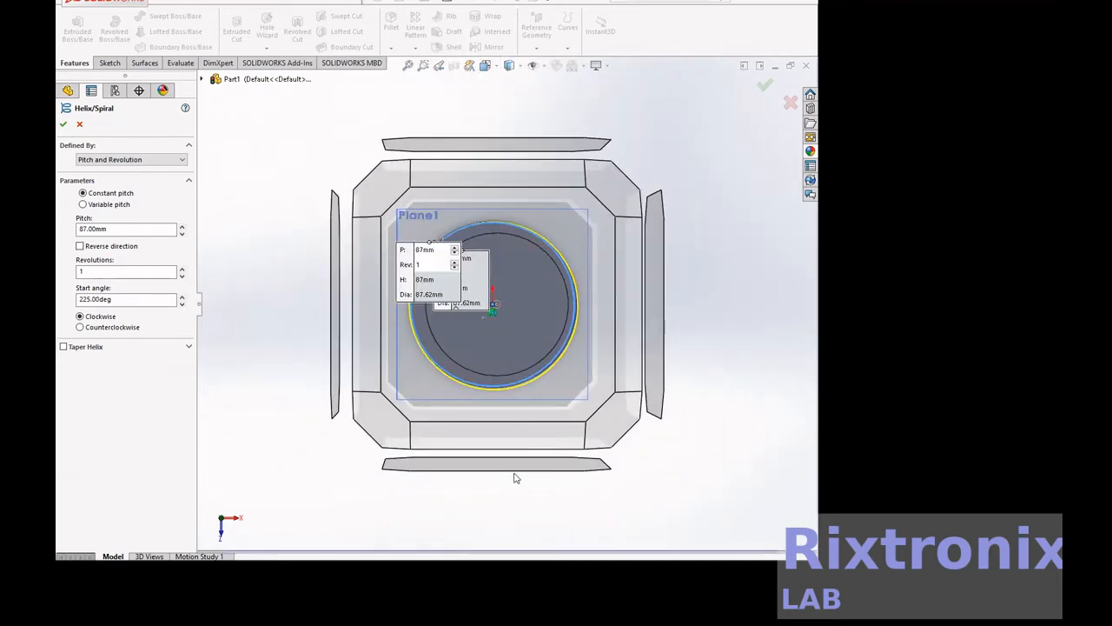
pyautogui.click(513, 466)
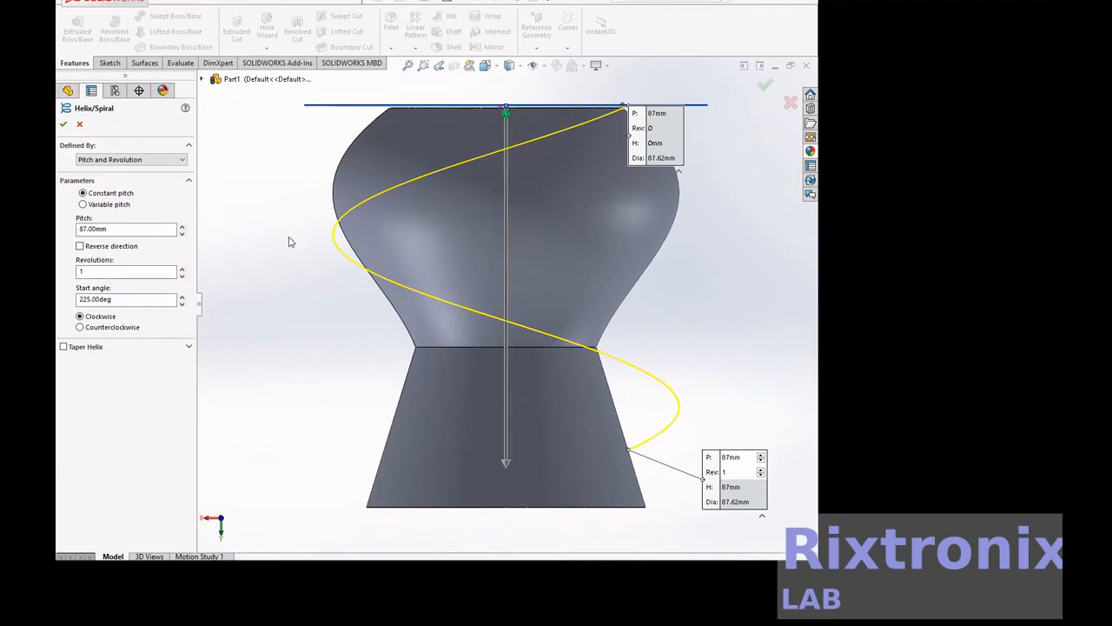
pyautogui.moveTo(110, 229); pyautogui.dragTo(67, 229)
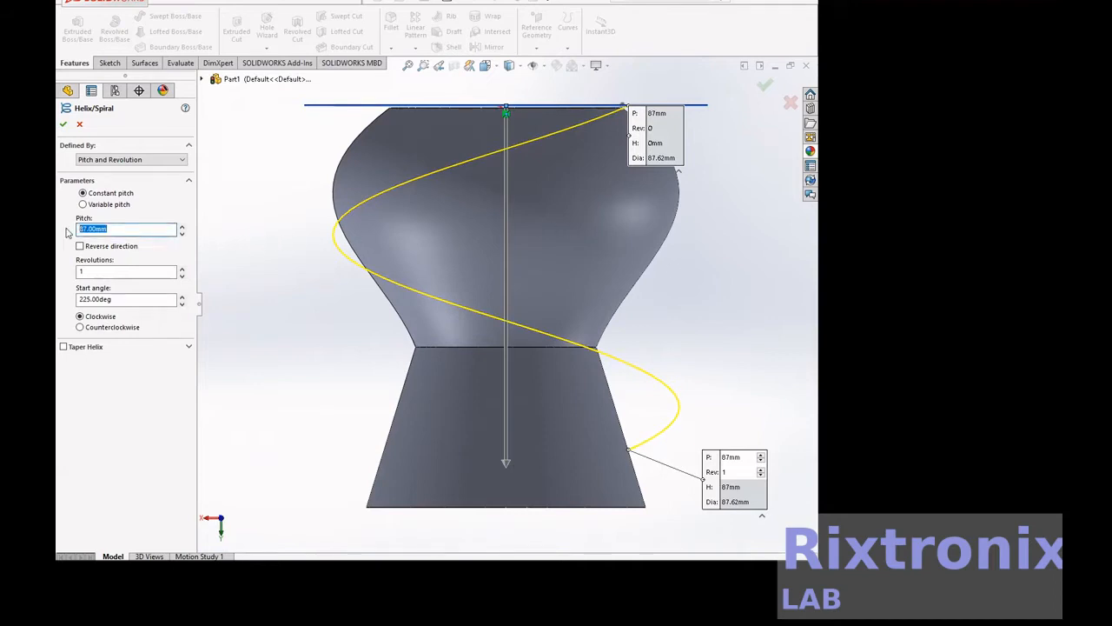
pyautogui.write('15')
pyautogui.click(159, 206)
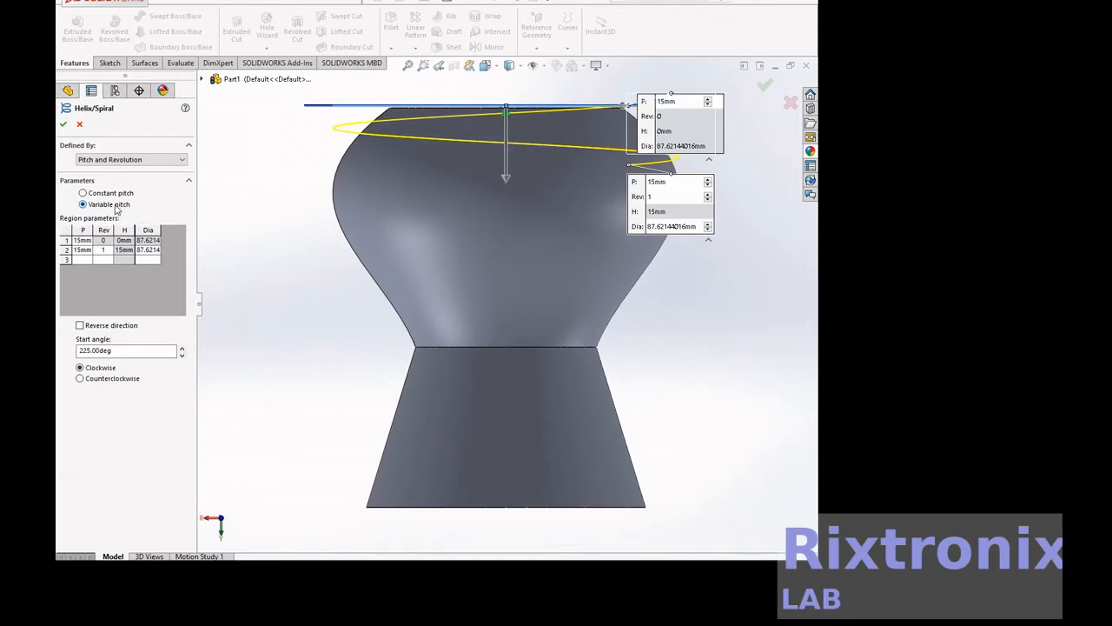
pyautogui.click(83, 193)
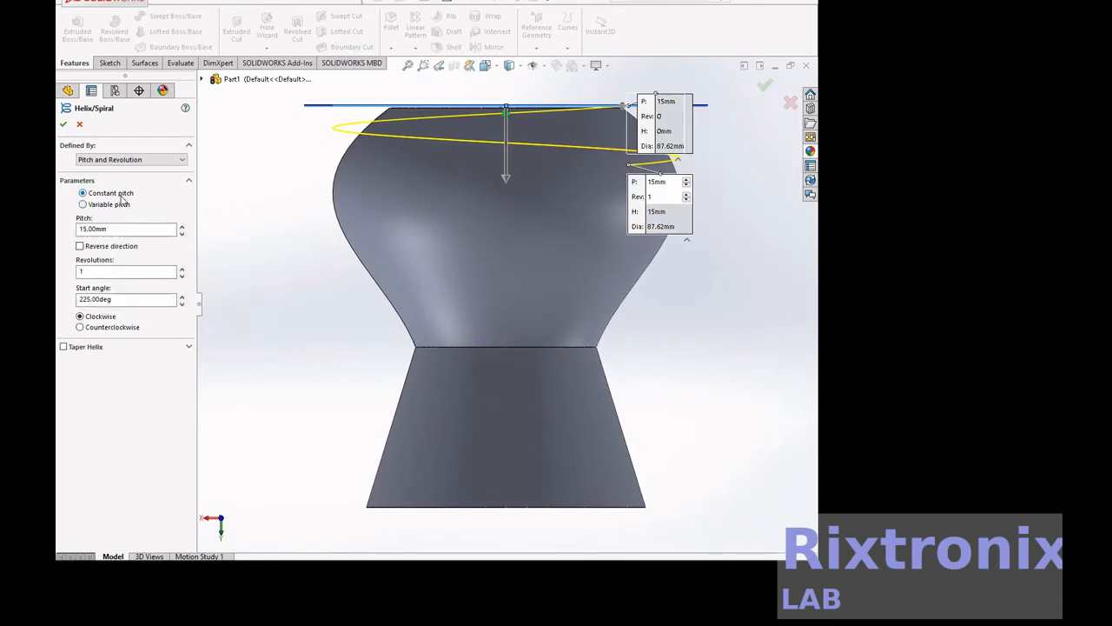
# Set the helix to 6.25 revolutions and create the curve
pyautogui.click(182, 269)
pyautogui.click(181, 269)
pyautogui.click(181, 269)
pyautogui.click(182, 269)
pyautogui.click(182, 269)
pyautogui.click(182, 268)
pyautogui.click(181, 269)
pyautogui.click(182, 268)
pyautogui.click(182, 269)
pyautogui.click(181, 269)
pyautogui.click(181, 268)
pyautogui.click(182, 269)
pyautogui.click(181, 269)
pyautogui.click(181, 270)
pyautogui.click(182, 269)
pyautogui.click(182, 270)
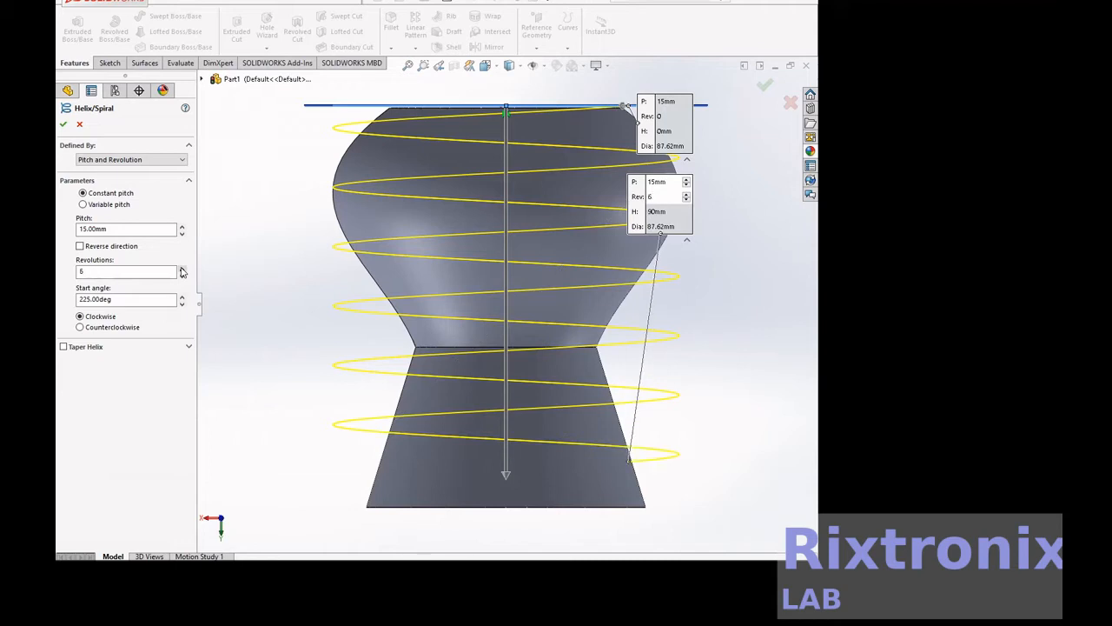
pyautogui.click(181, 270)
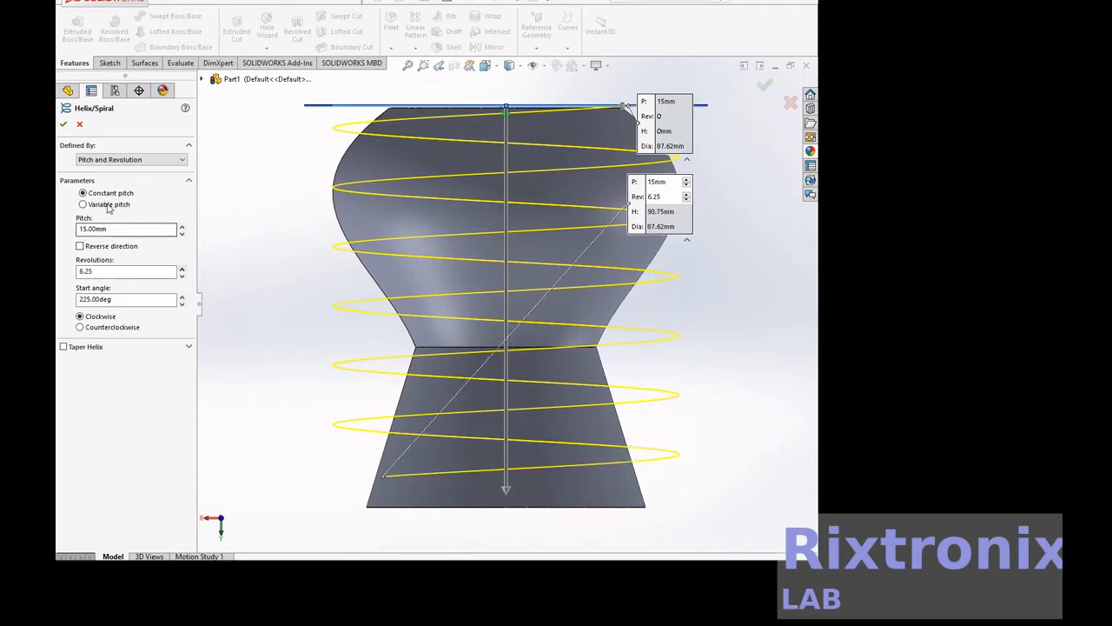
pyautogui.click(64, 126)
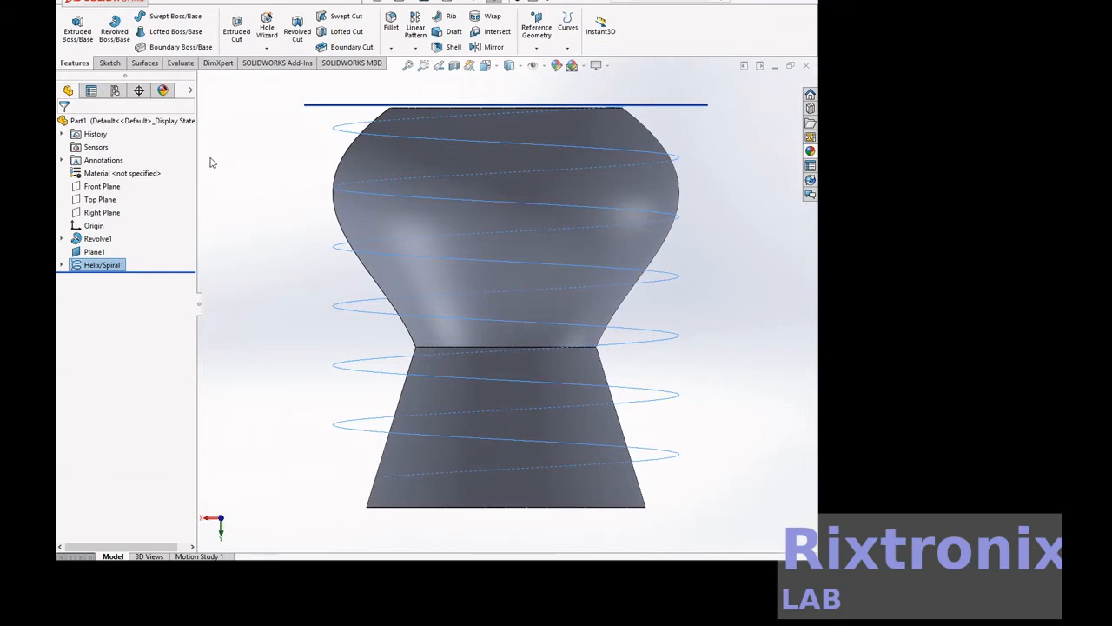
# Sketch a line about 43.6 mm long on the offset plane from the origin to the helix's starting point
pyautogui.click(93, 252)
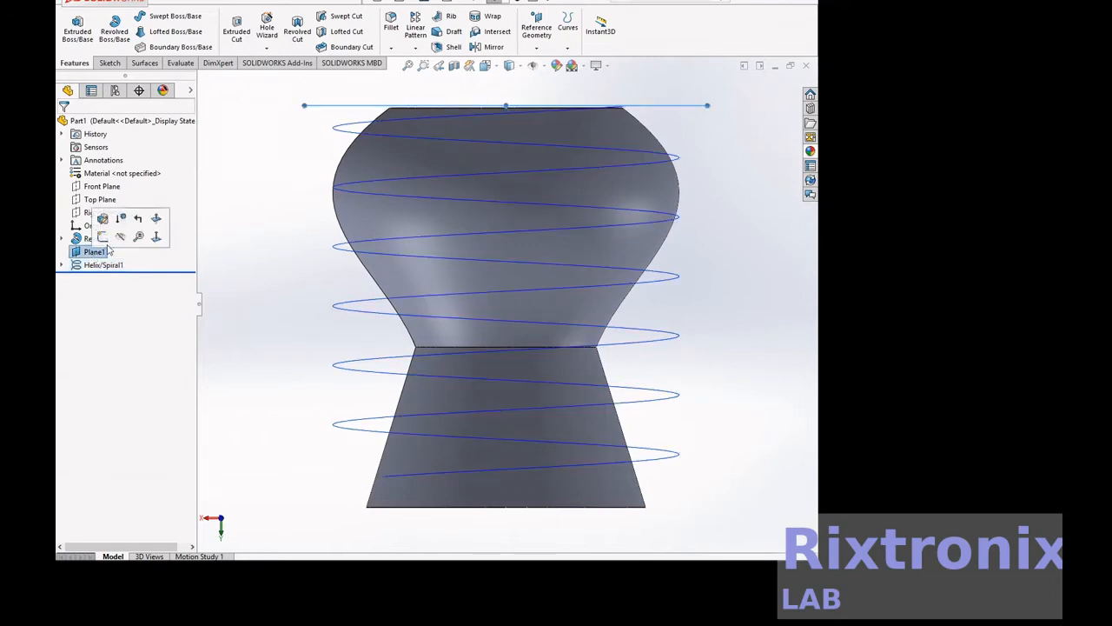
pyautogui.click(157, 237)
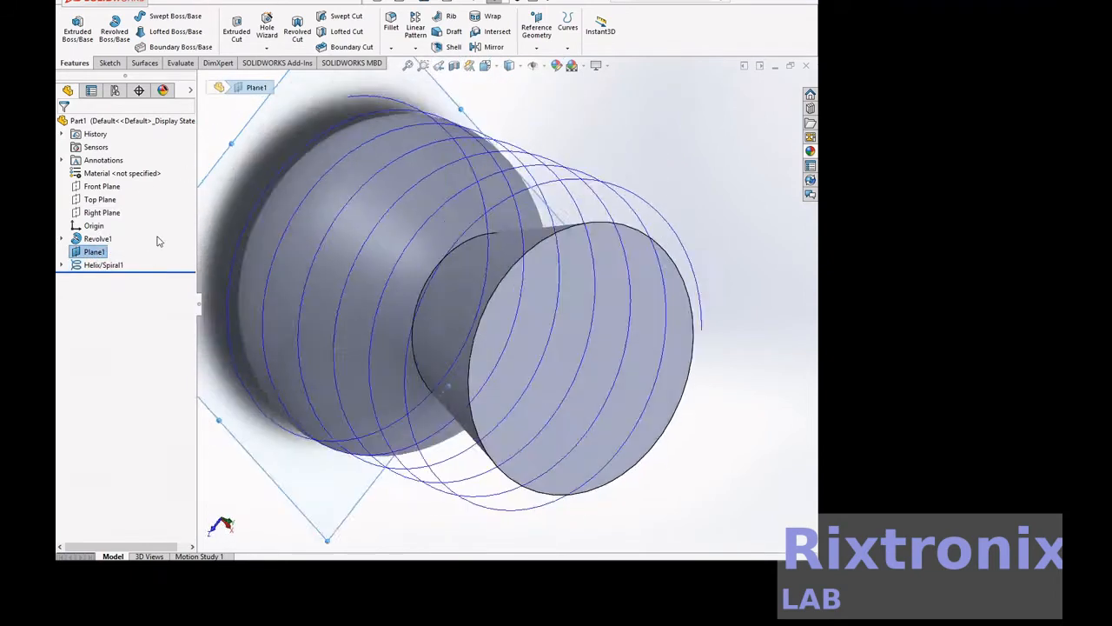
pyautogui.rightClick(96, 253)
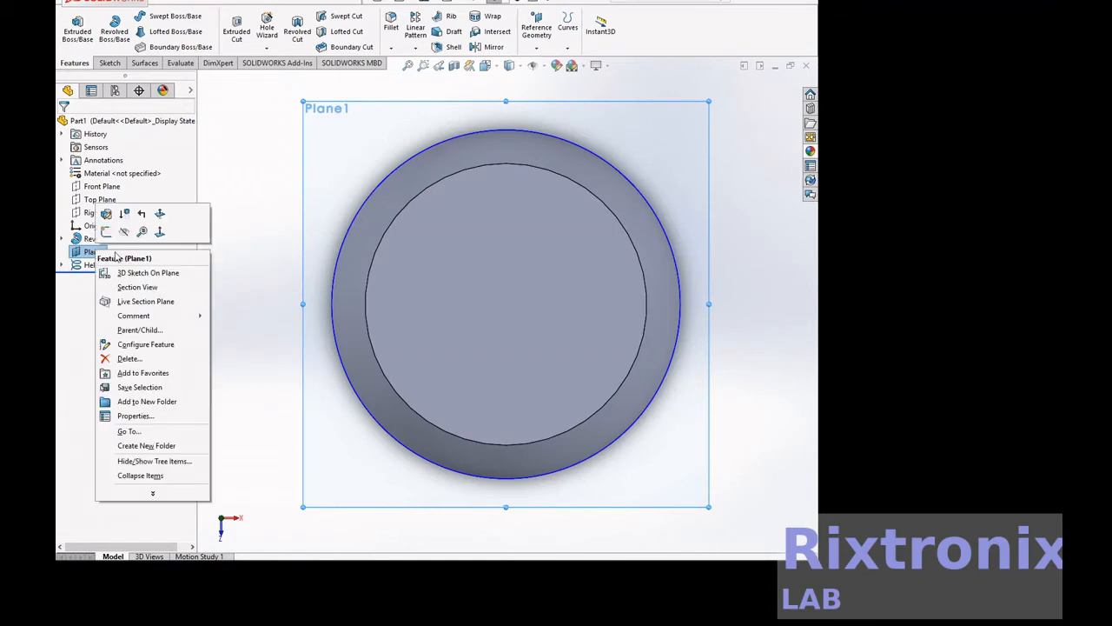
pyautogui.click(158, 238)
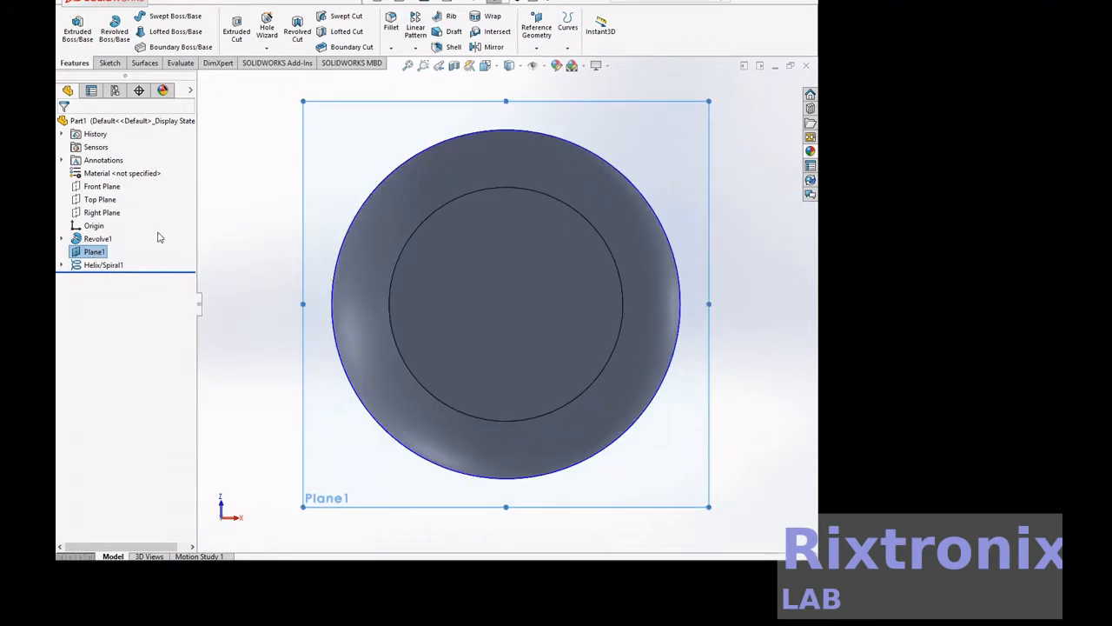
pyautogui.rightClick(760, 172)
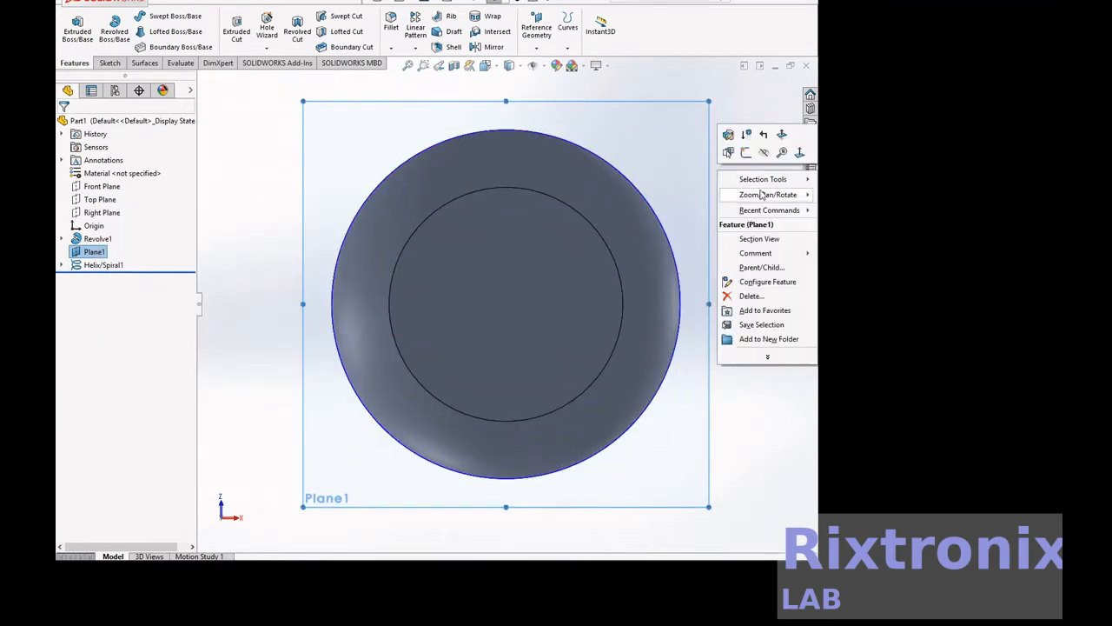
pyautogui.moveTo(762, 194)
pyautogui.click(677, 238)
pyautogui.moveTo(769, 224); pyautogui.dragTo(763, 266)
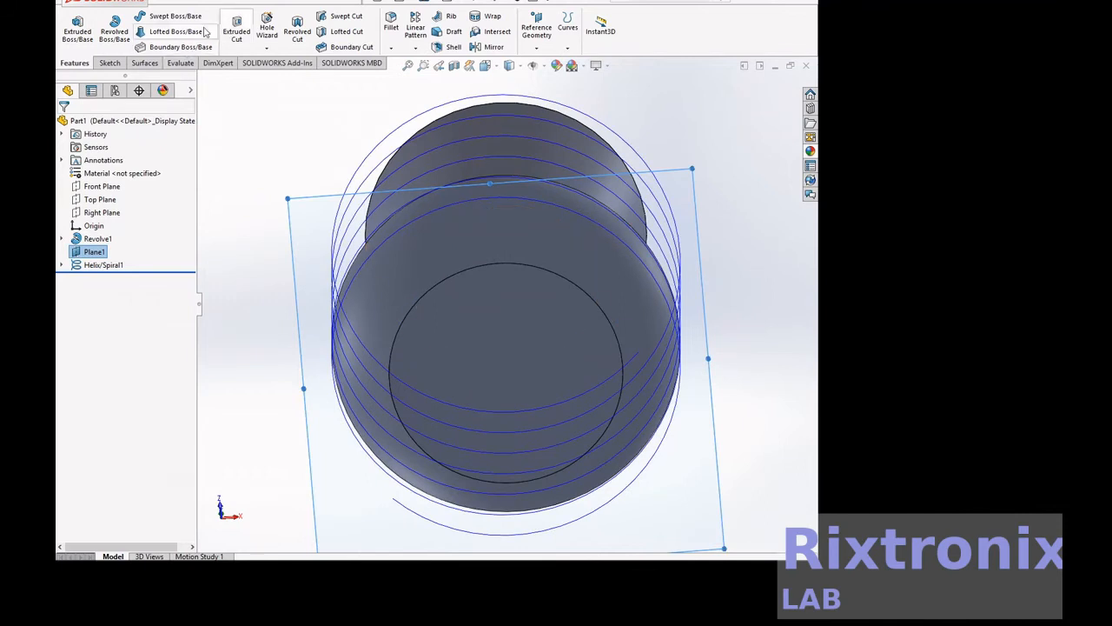
pyautogui.click(107, 63)
pyautogui.click(133, 17)
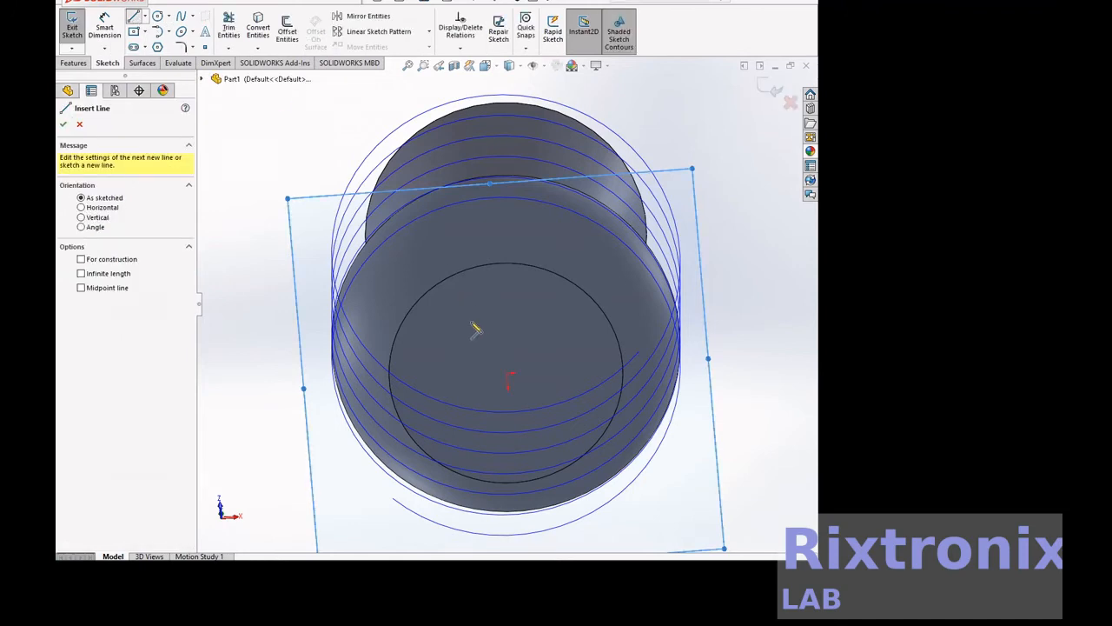
pyautogui.click(508, 375)
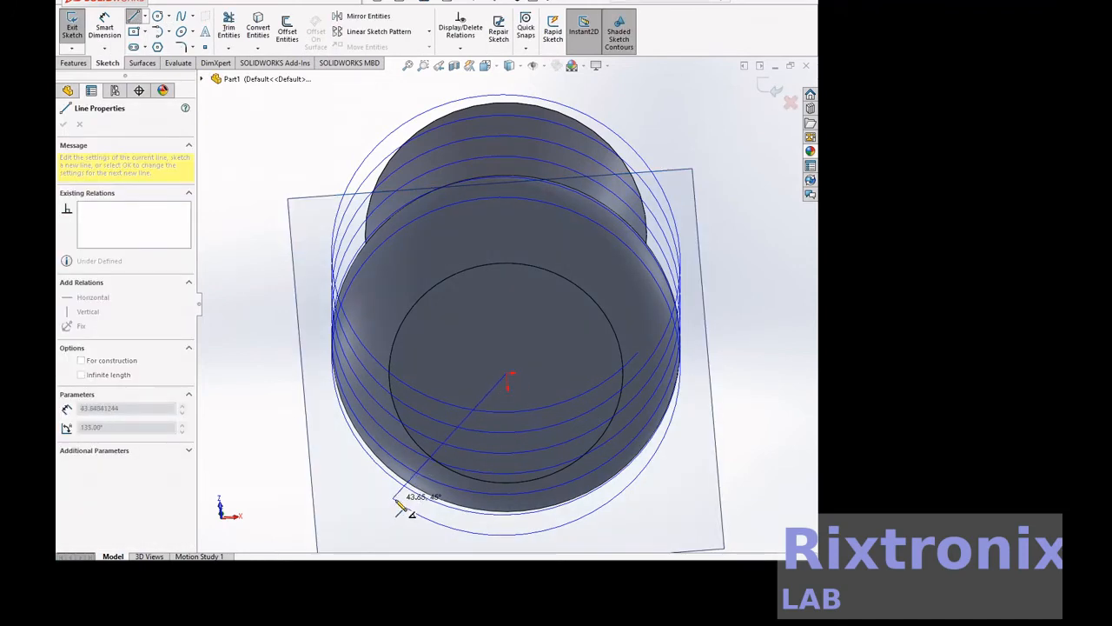
pyautogui.click(394, 500)
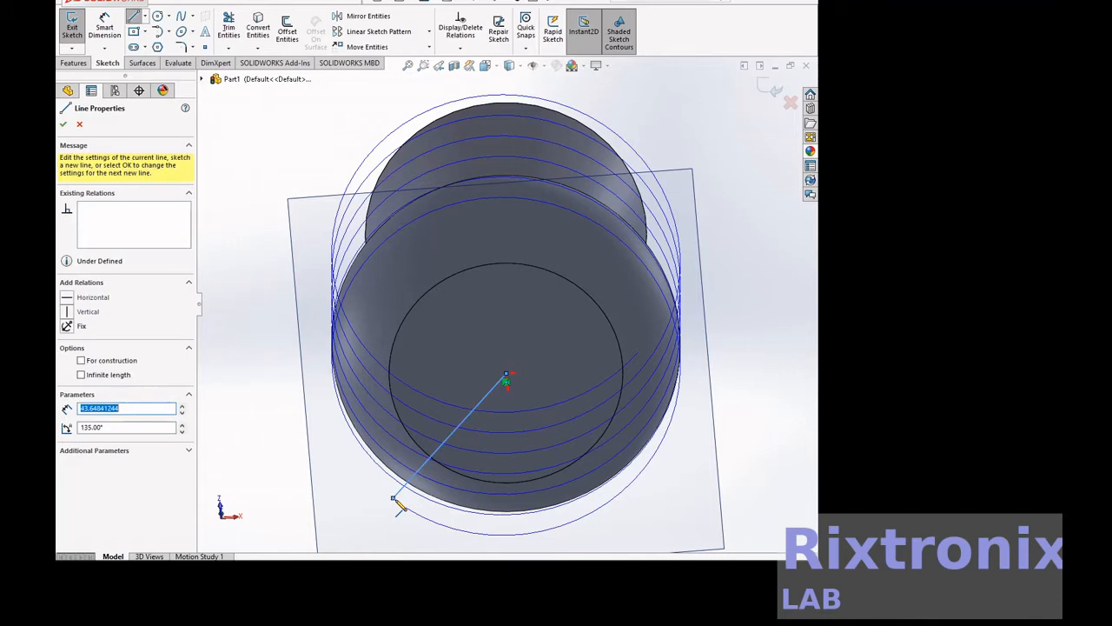
pyautogui.press('Escape')
# Add a Pierce relation between the line's outer endpoint and the helix, and exit the sketch
pyautogui.click(393, 499)
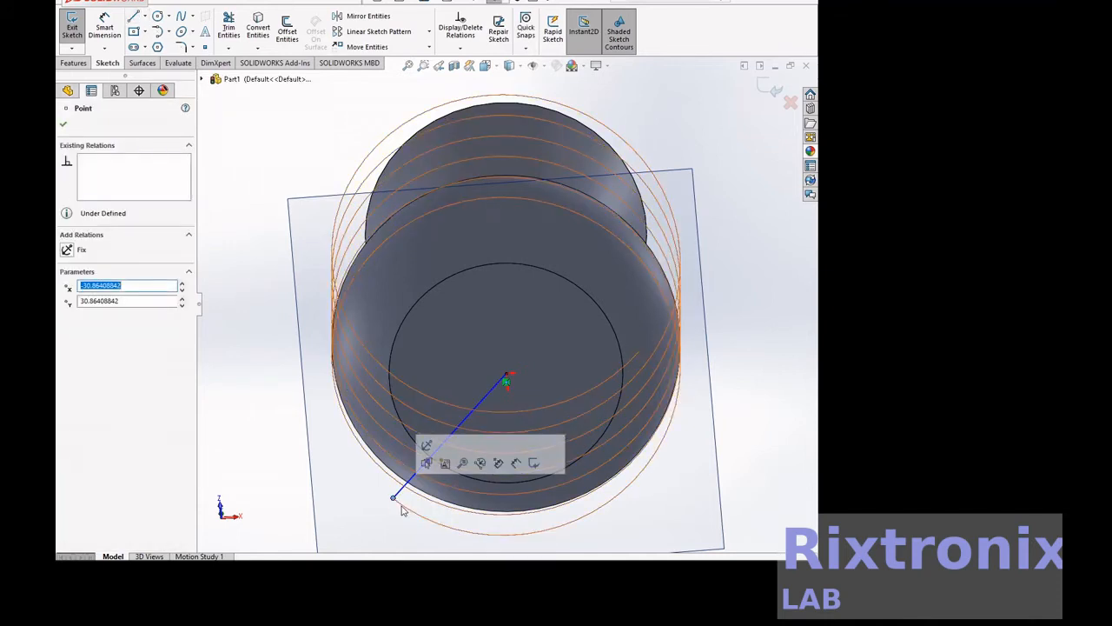
pyautogui.keyDown('ctrl'); pyautogui.click(401, 506); pyautogui.keyUp('ctrl')
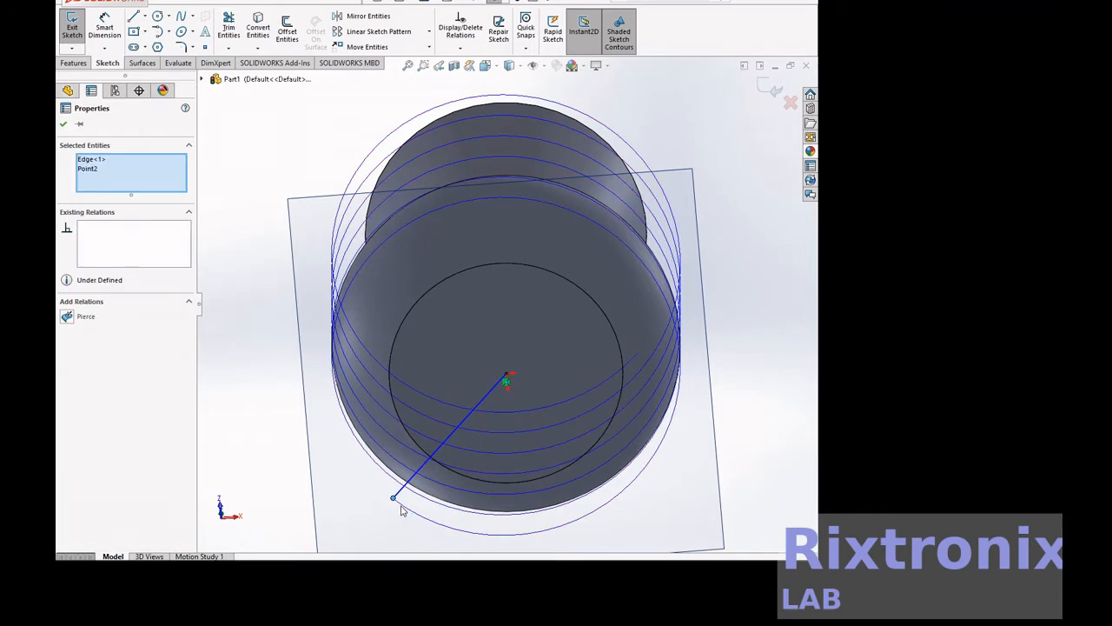
pyautogui.click(67, 317)
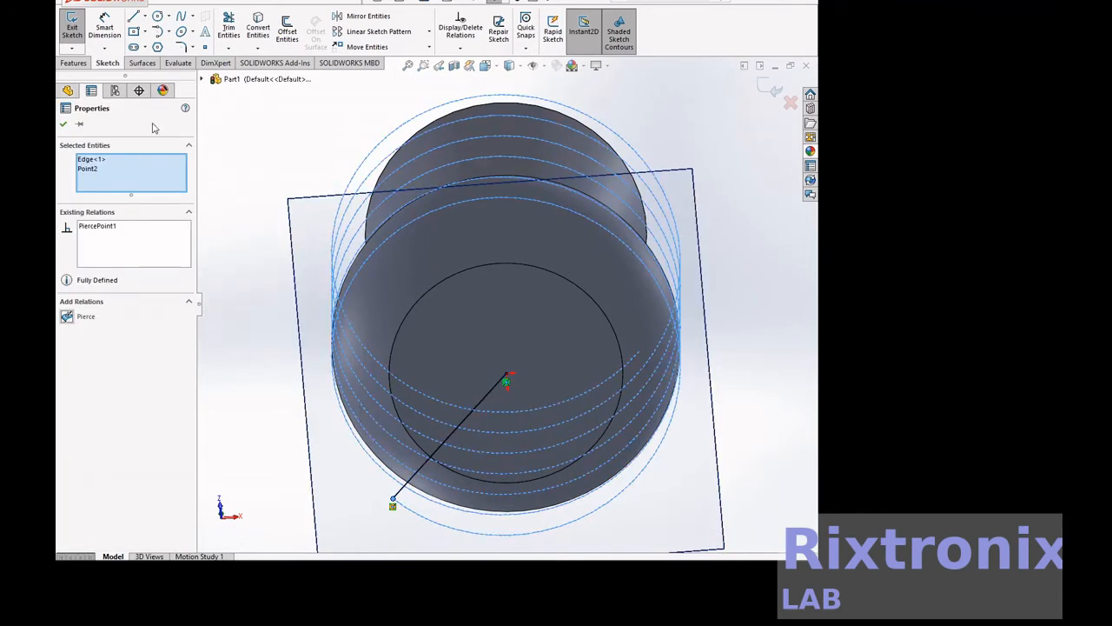
pyautogui.click(65, 123)
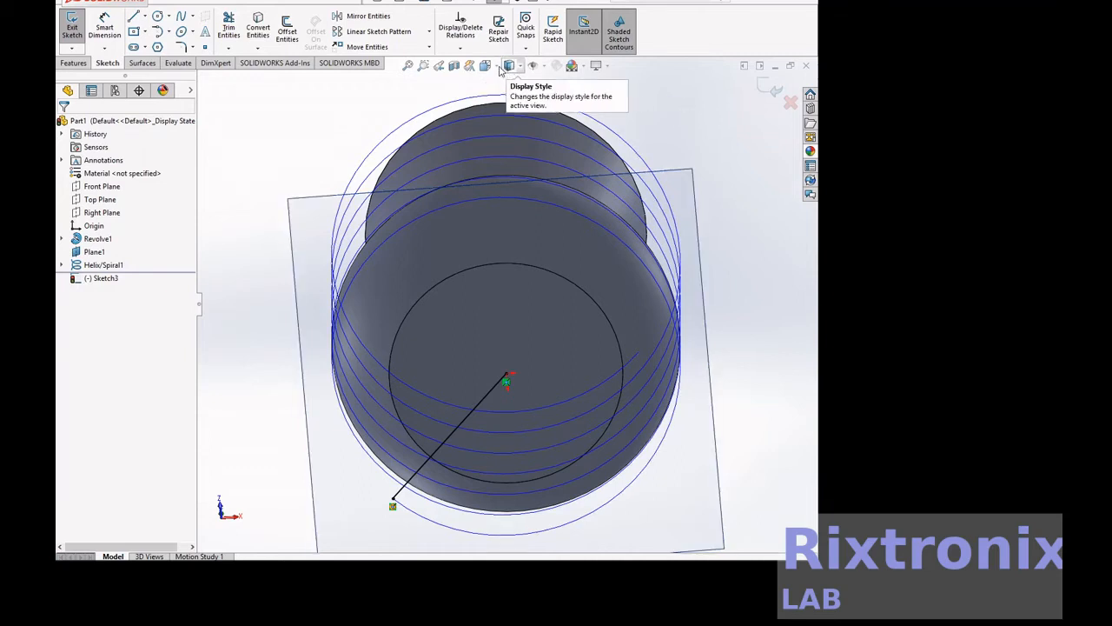
pyautogui.click(494, 67)
pyautogui.click(510, 212)
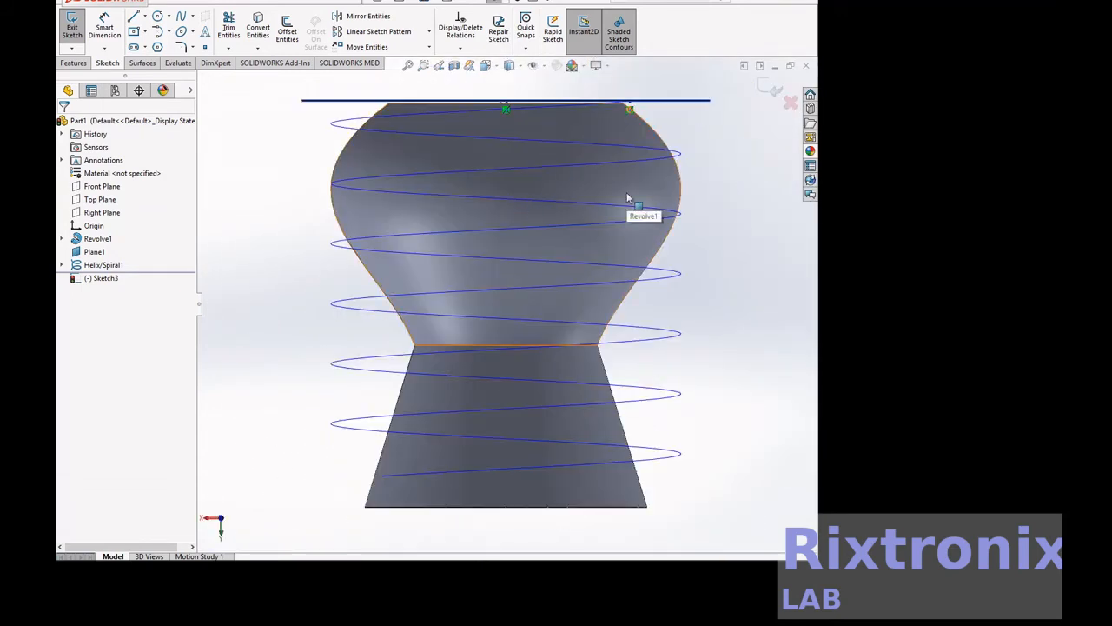
pyautogui.click(74, 28)
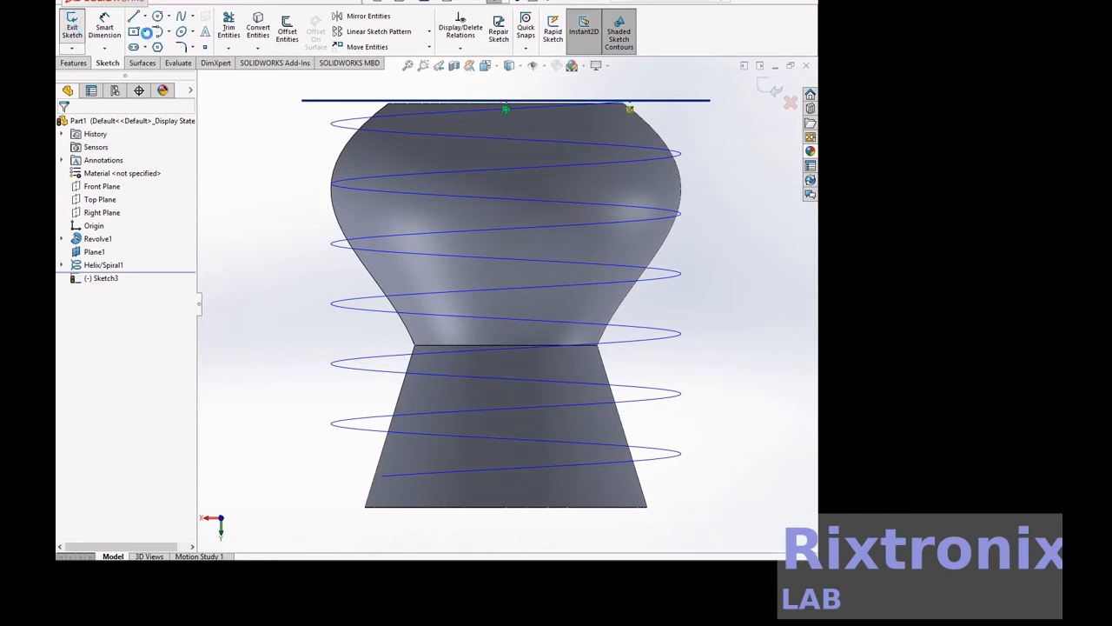
pyautogui.click(103, 278)
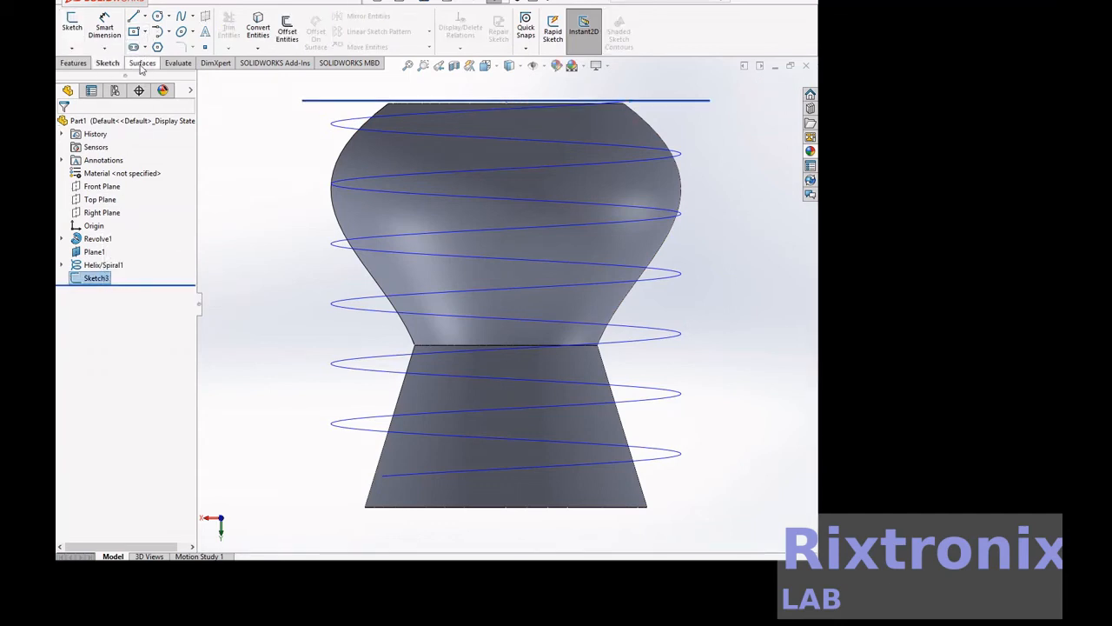
pyautogui.click(143, 62)
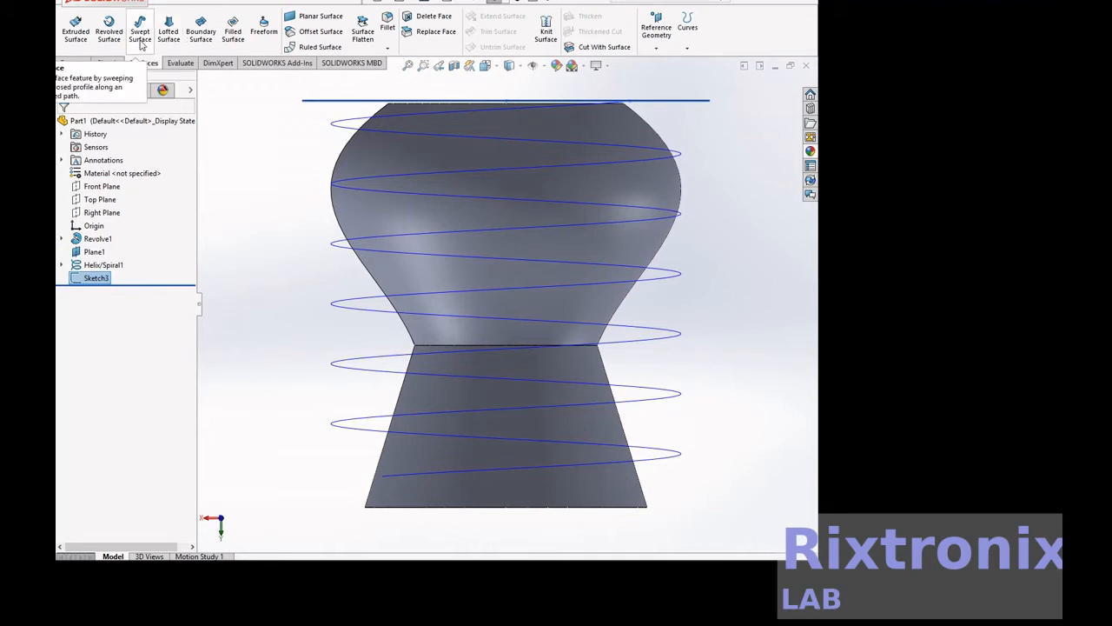
pyautogui.click(140, 34)
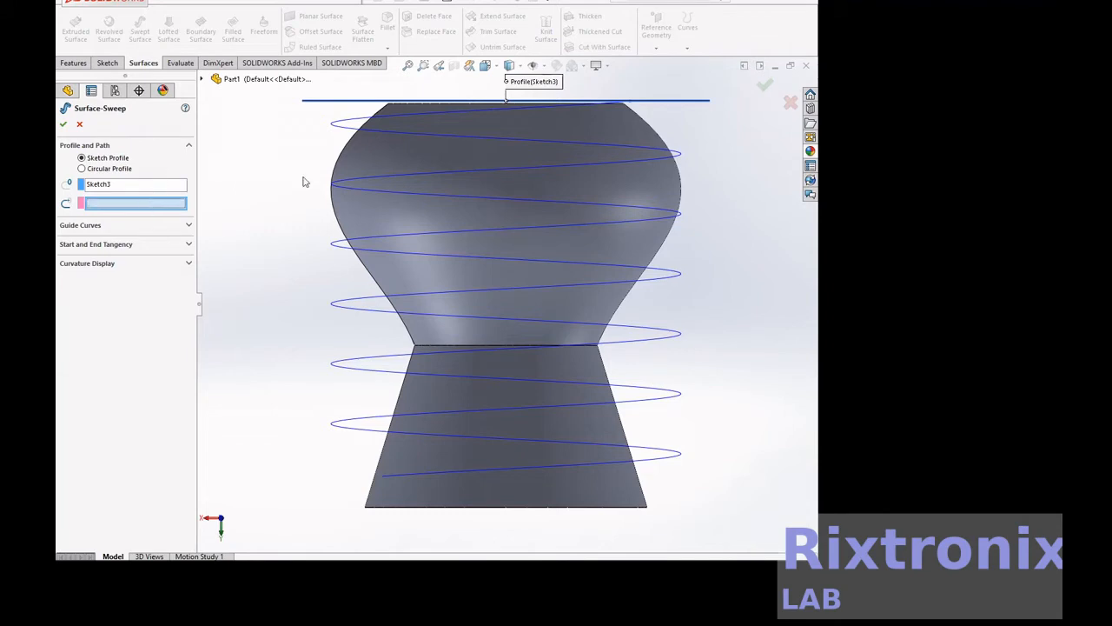
pyautogui.click(388, 183)
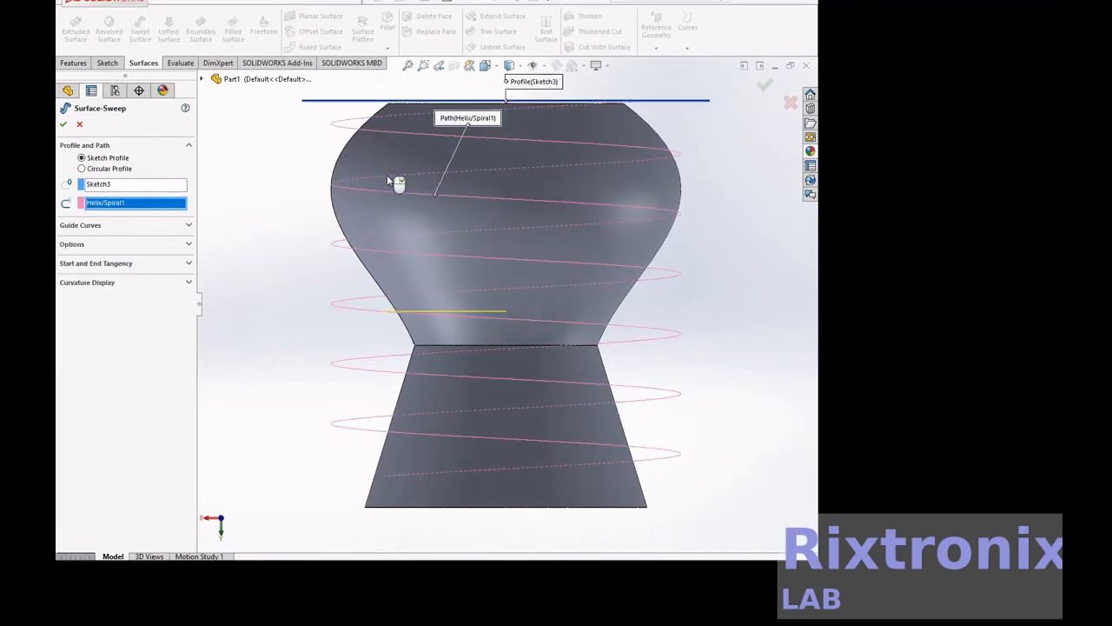
pyautogui.click(79, 123)
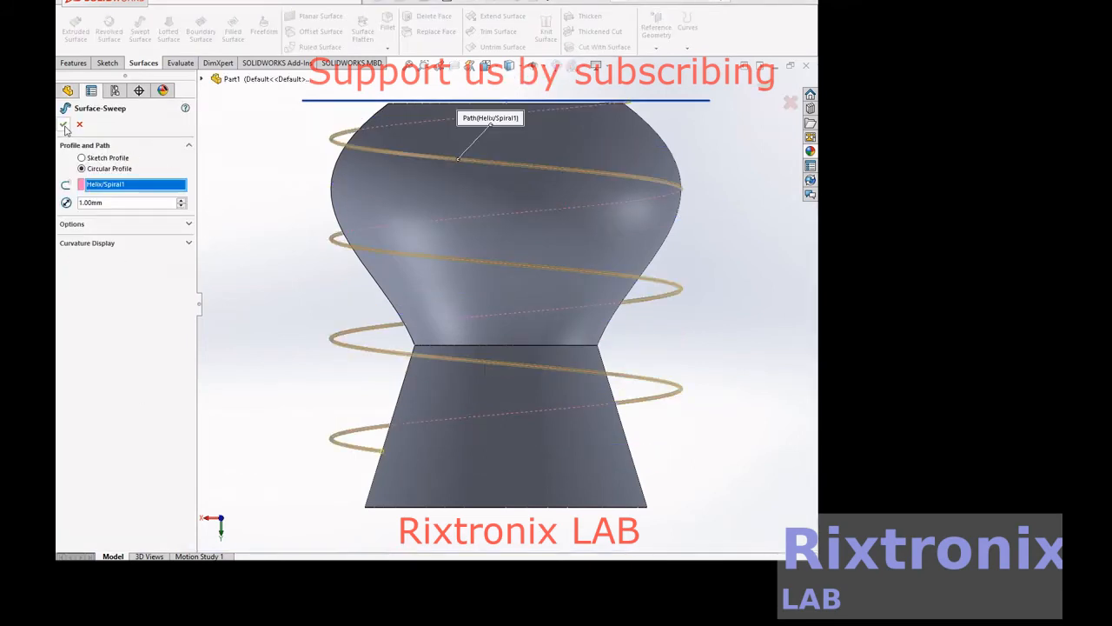
# Create a swept surface along the helix using a circular profile with a diameter of 1 mm
pyautogui.click(64, 124)
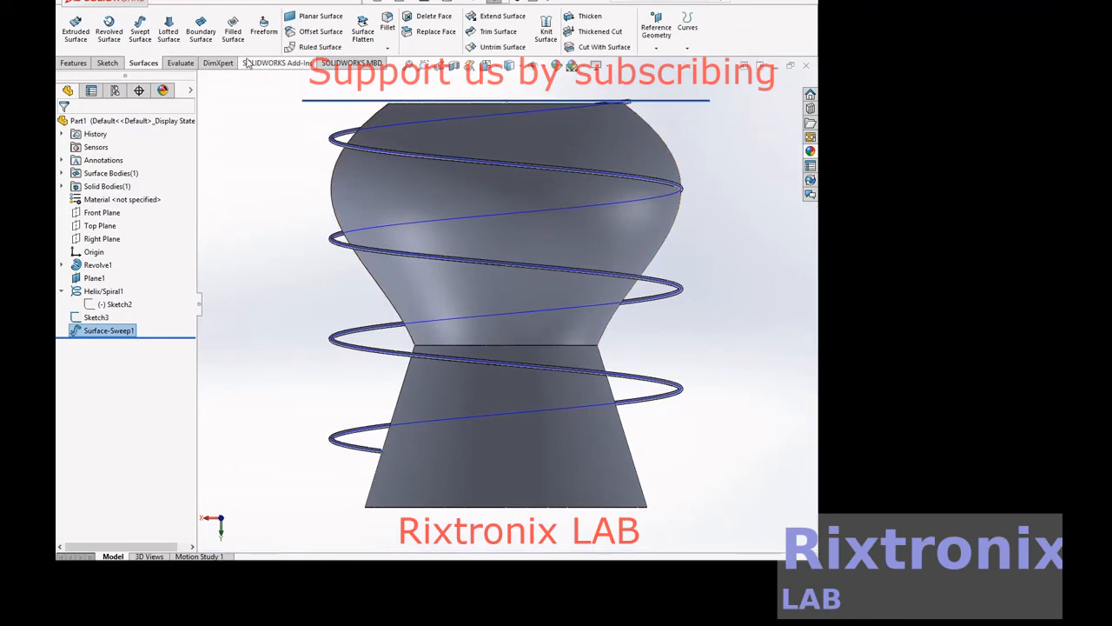
pyautogui.click(108, 63)
pyautogui.click(257, 50)
pyautogui.click(264, 61)
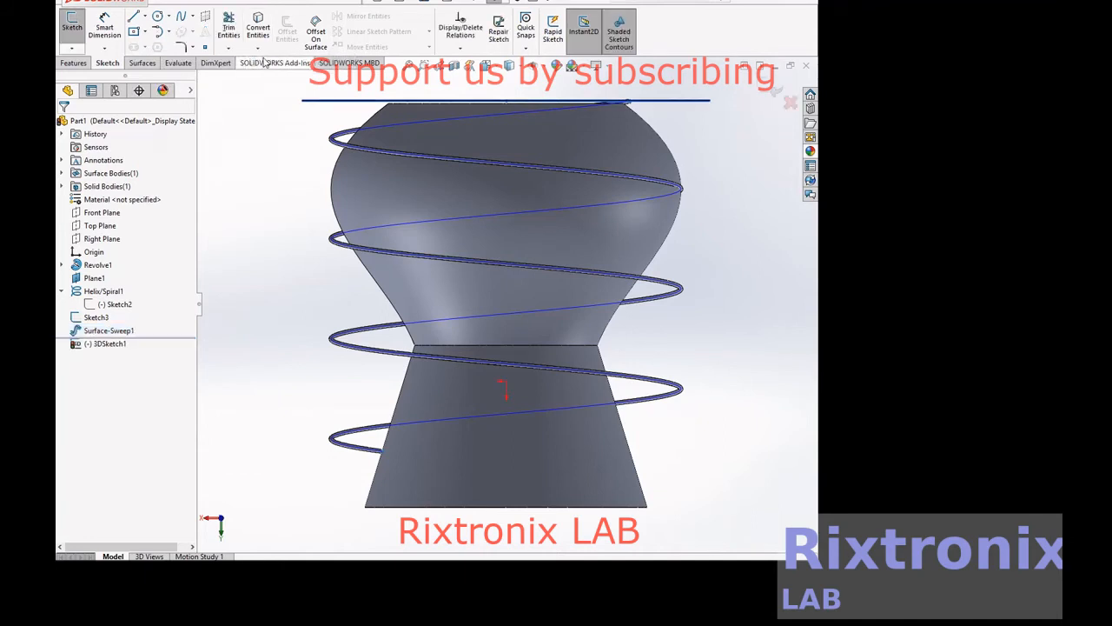
pyautogui.click(444, 140)
pyautogui.click(442, 157)
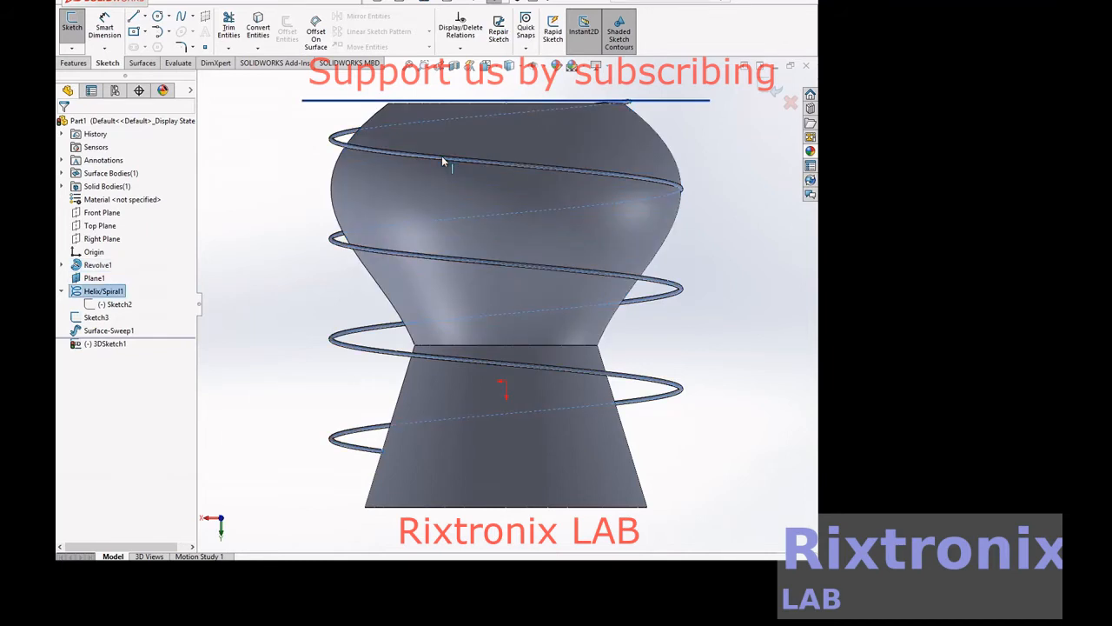
pyautogui.click(73, 49)
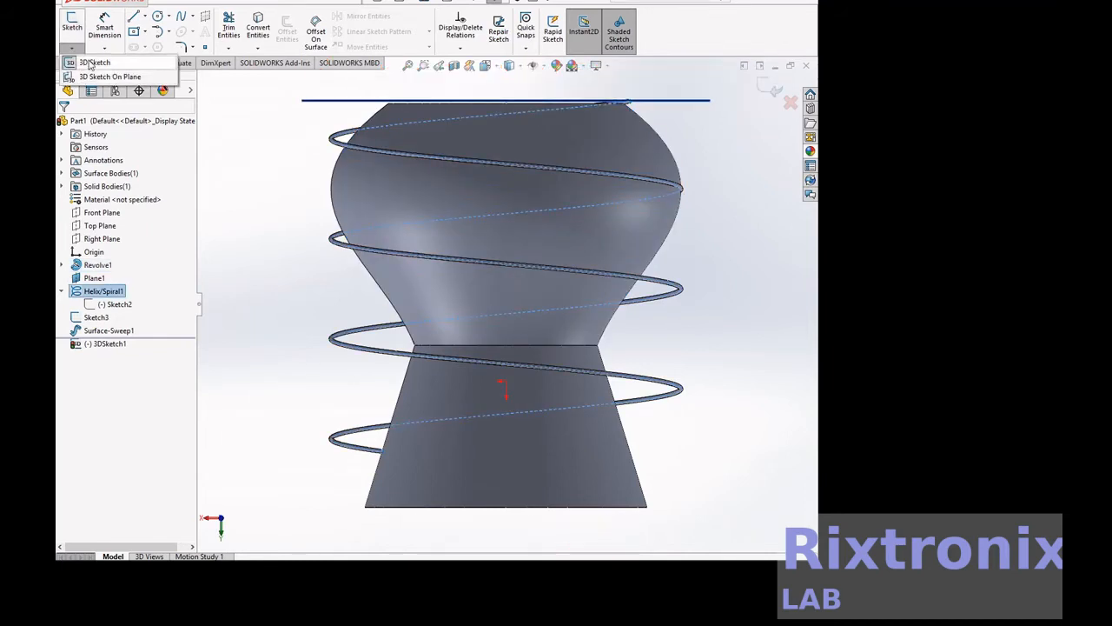
pyautogui.click(91, 62)
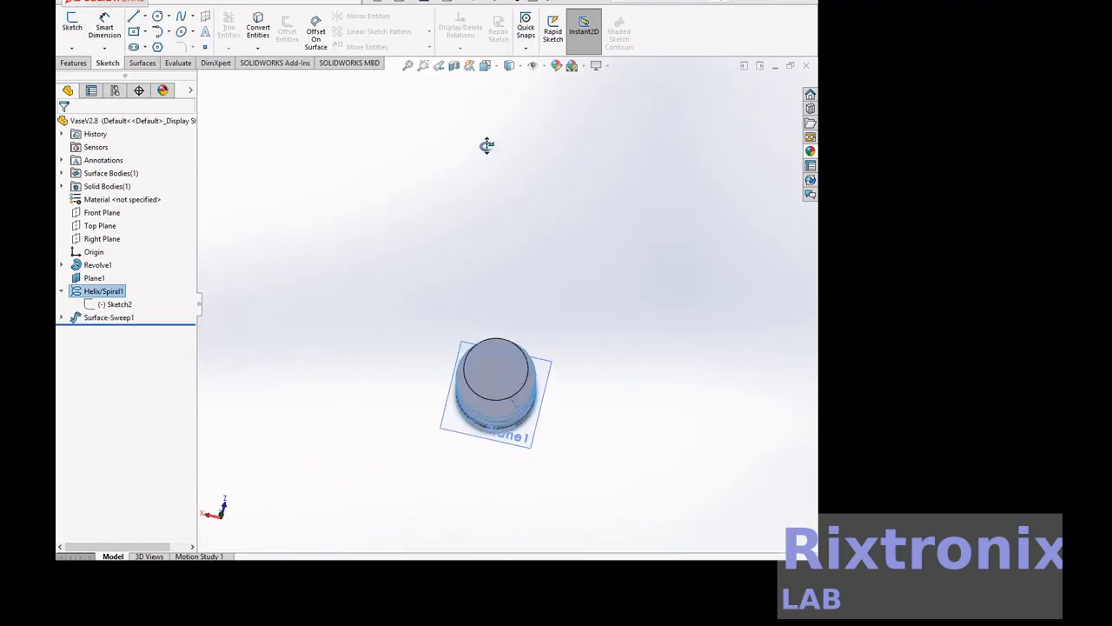
# Create a 3D sketch intersection curve between the vase's lower curved face and the helical swept surface, and exit the sketch
pyautogui.click(407, 67)
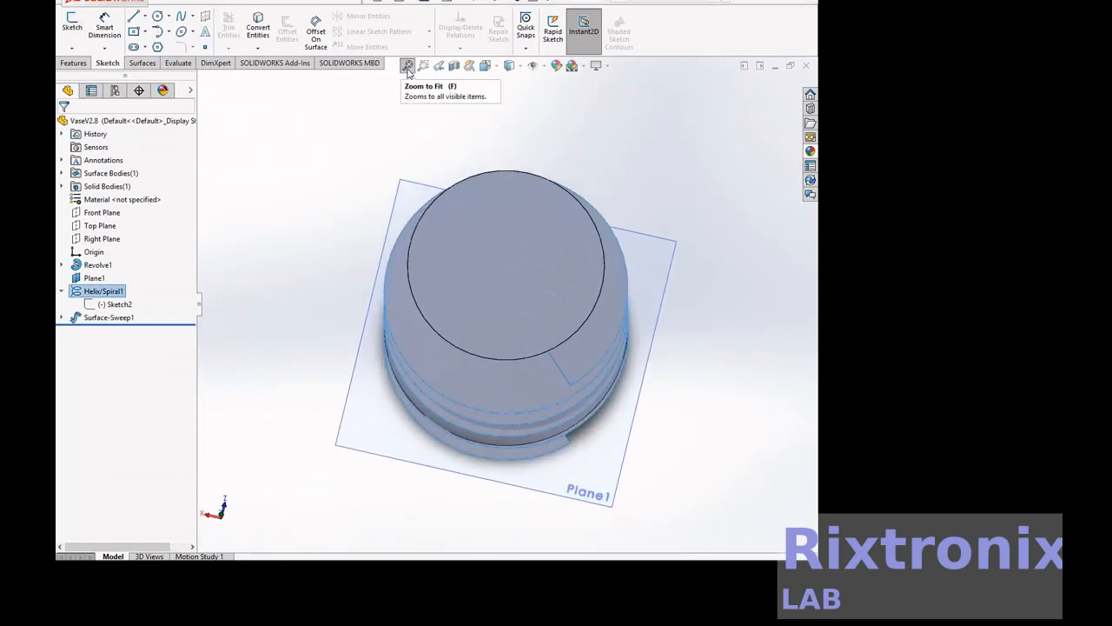
pyautogui.click(486, 66)
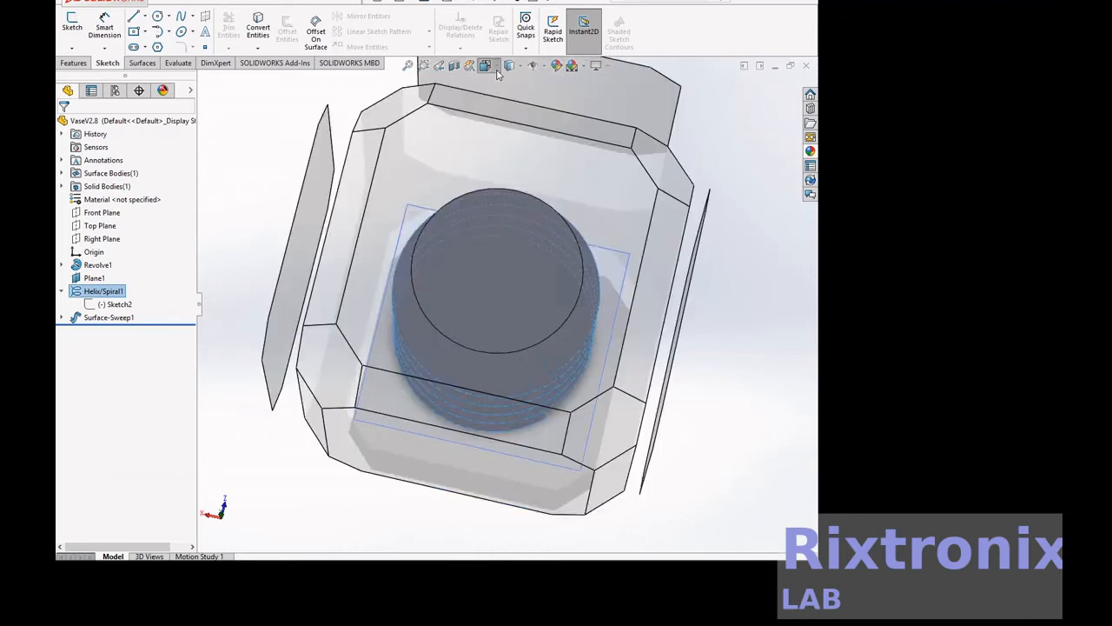
pyautogui.click(521, 434)
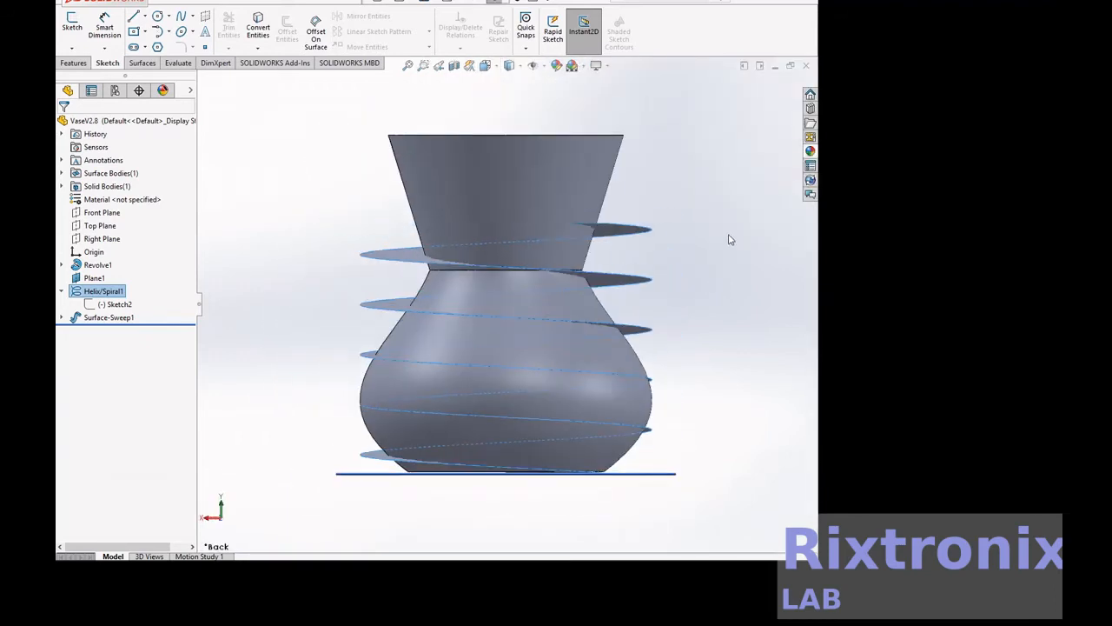
pyautogui.rightClick(733, 240)
pyautogui.moveTo(732, 261)
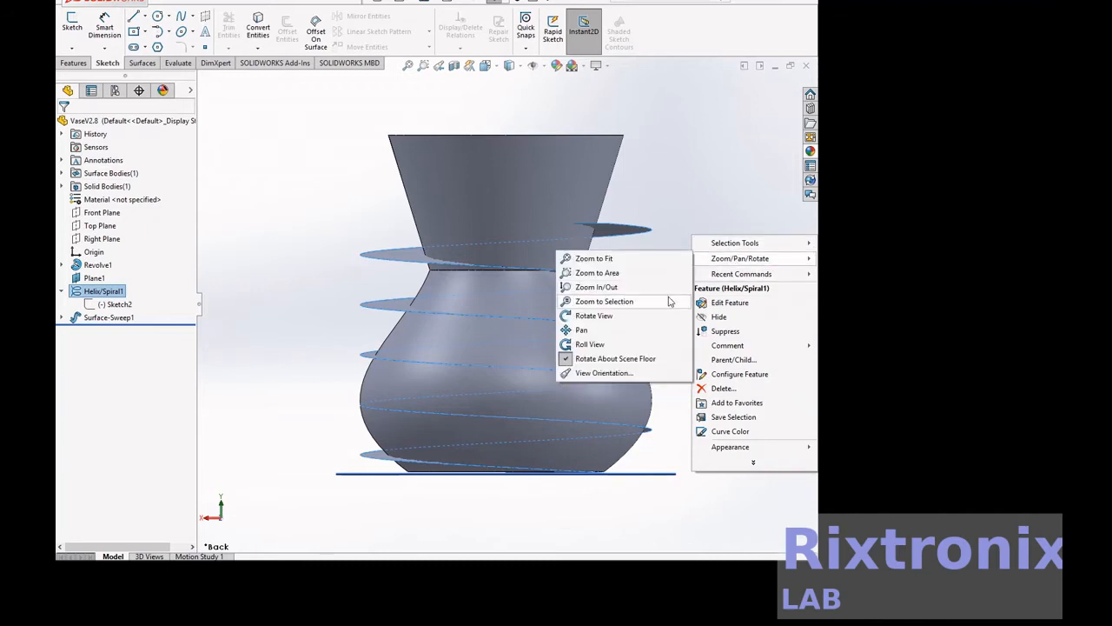
pyautogui.click(660, 315)
pyautogui.moveTo(695, 304); pyautogui.dragTo(715, 287)
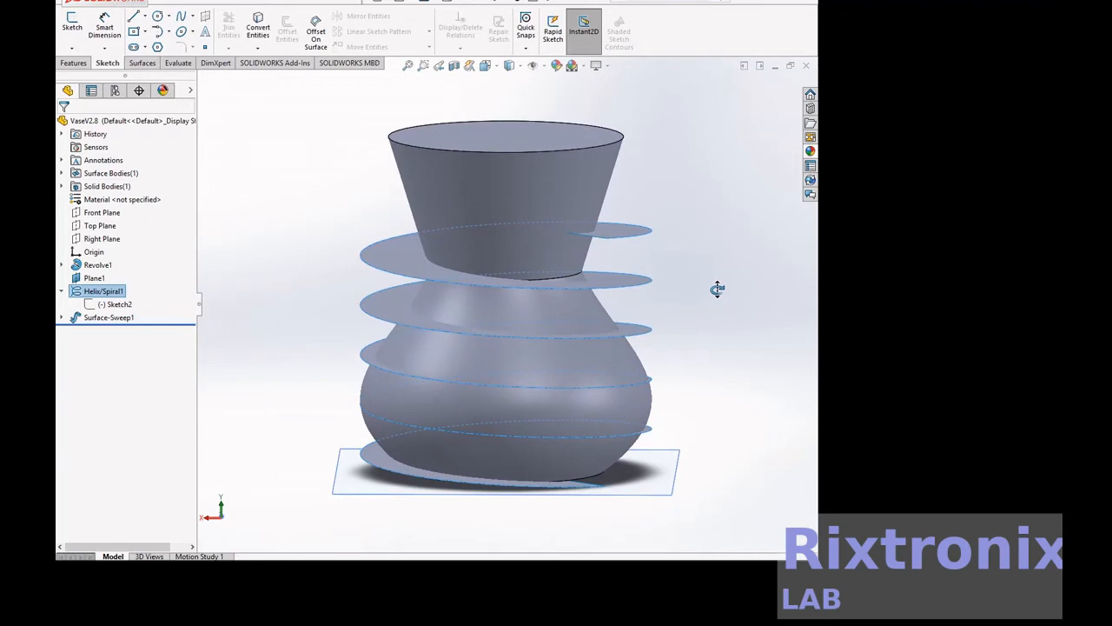
pyautogui.click(82, 66)
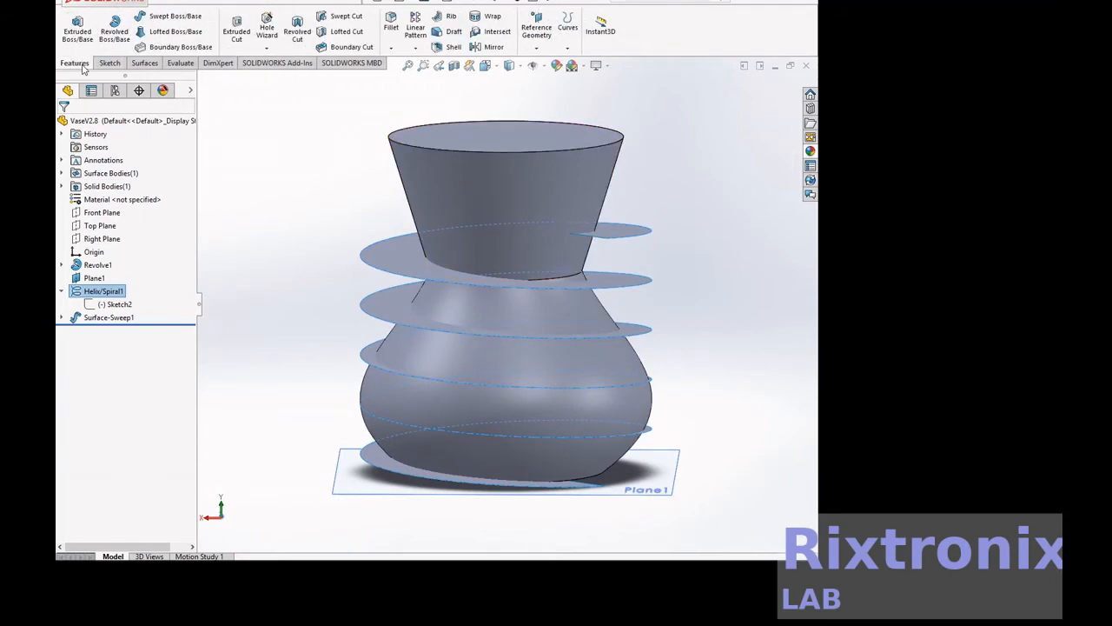
pyautogui.click(109, 63)
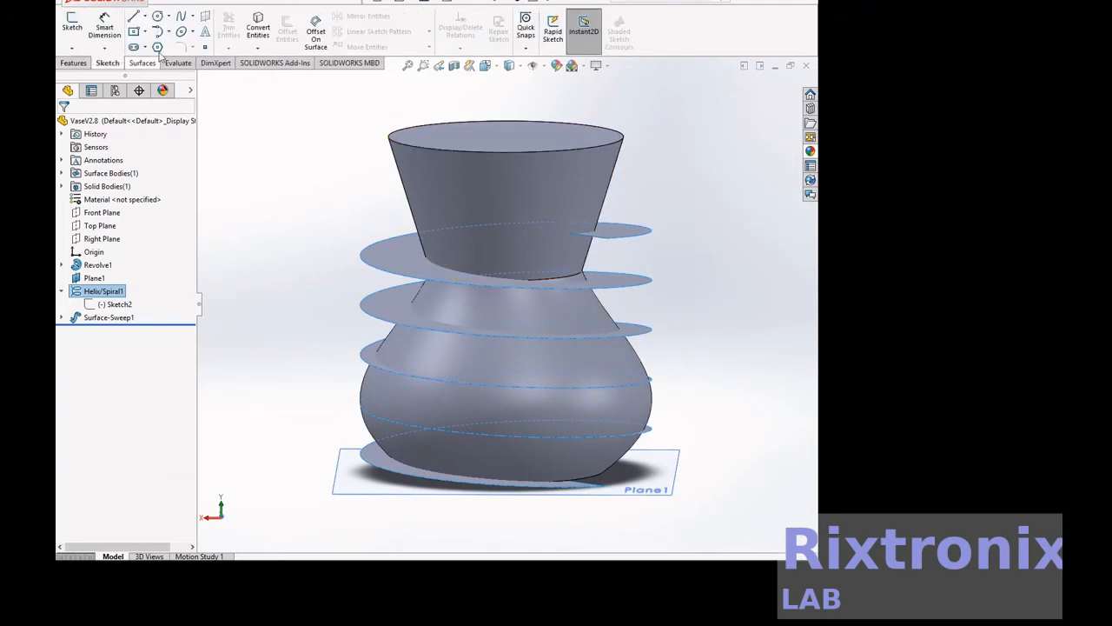
pyautogui.click(257, 49)
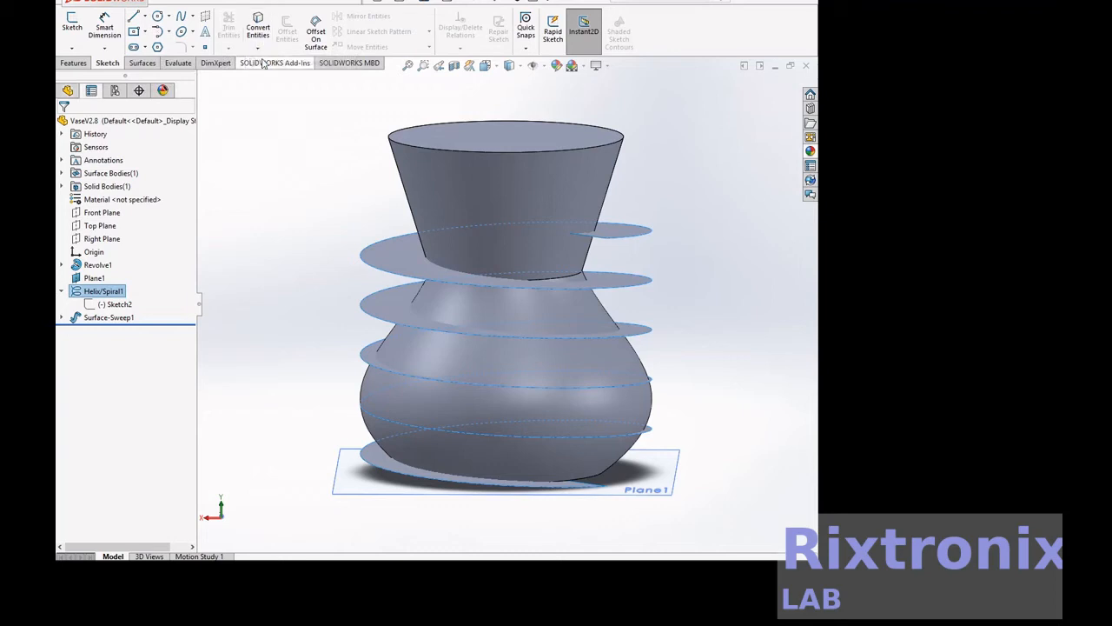
pyautogui.click(272, 68)
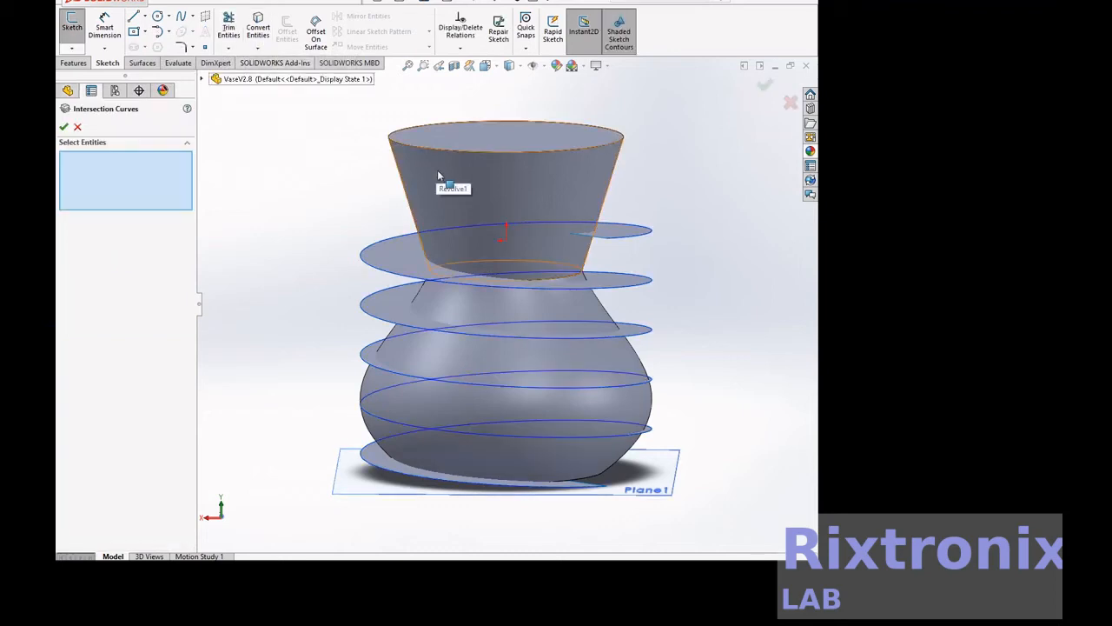
pyautogui.click(458, 308)
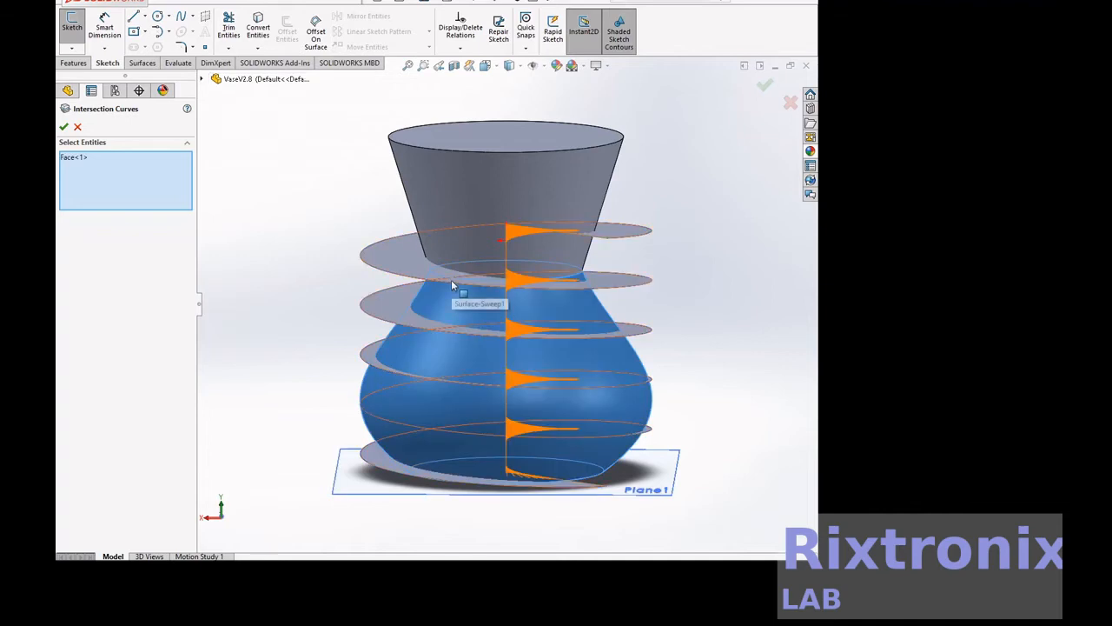
pyautogui.click(451, 284)
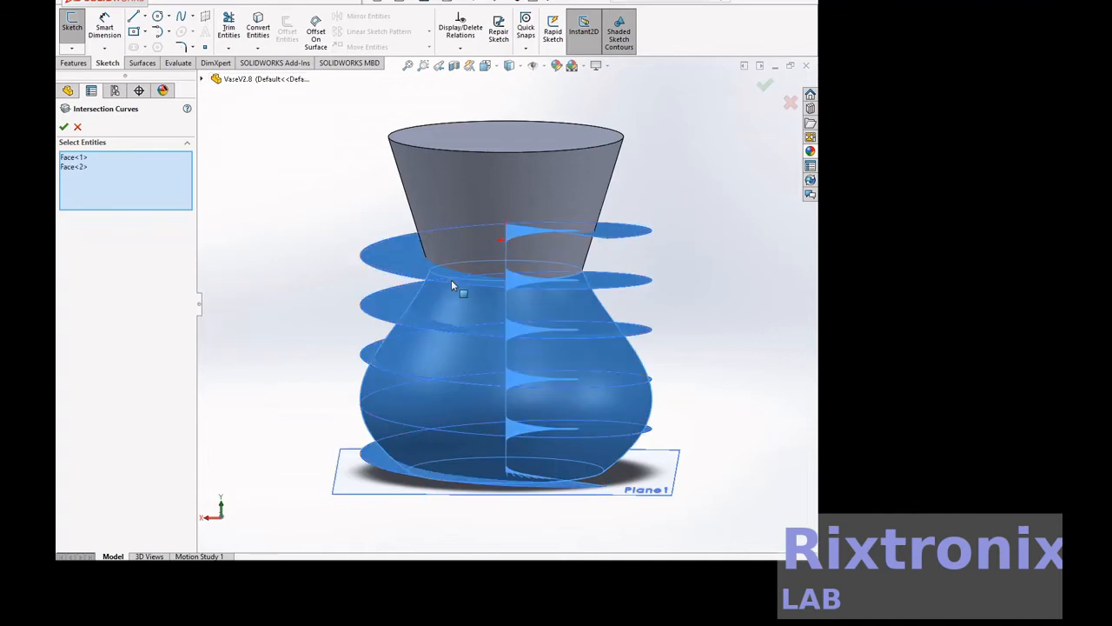
pyautogui.click(64, 127)
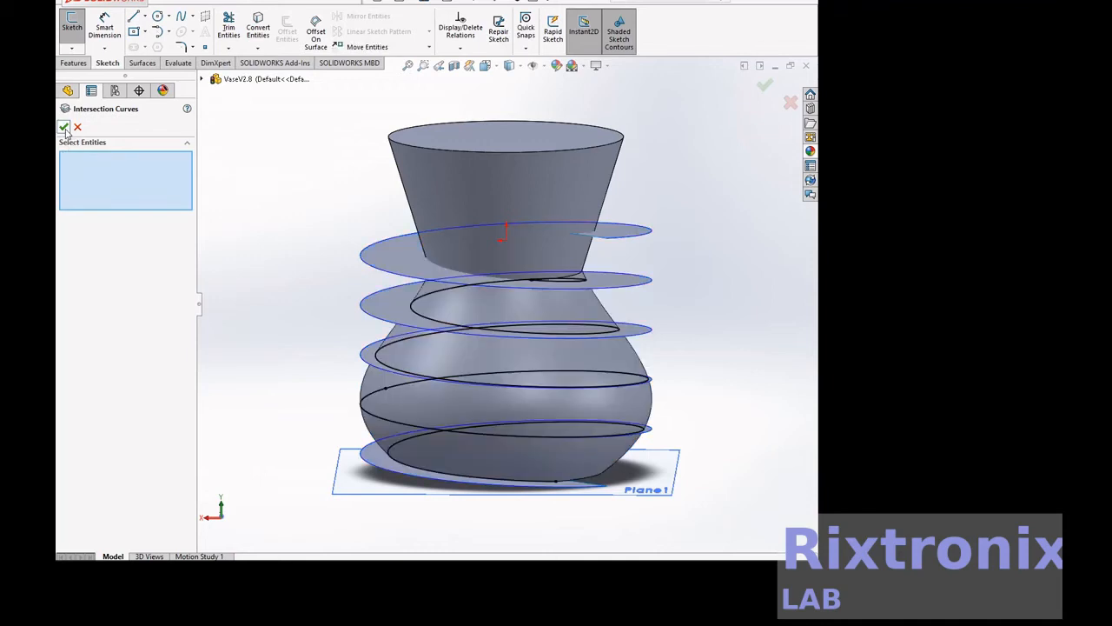
pyautogui.click(64, 128)
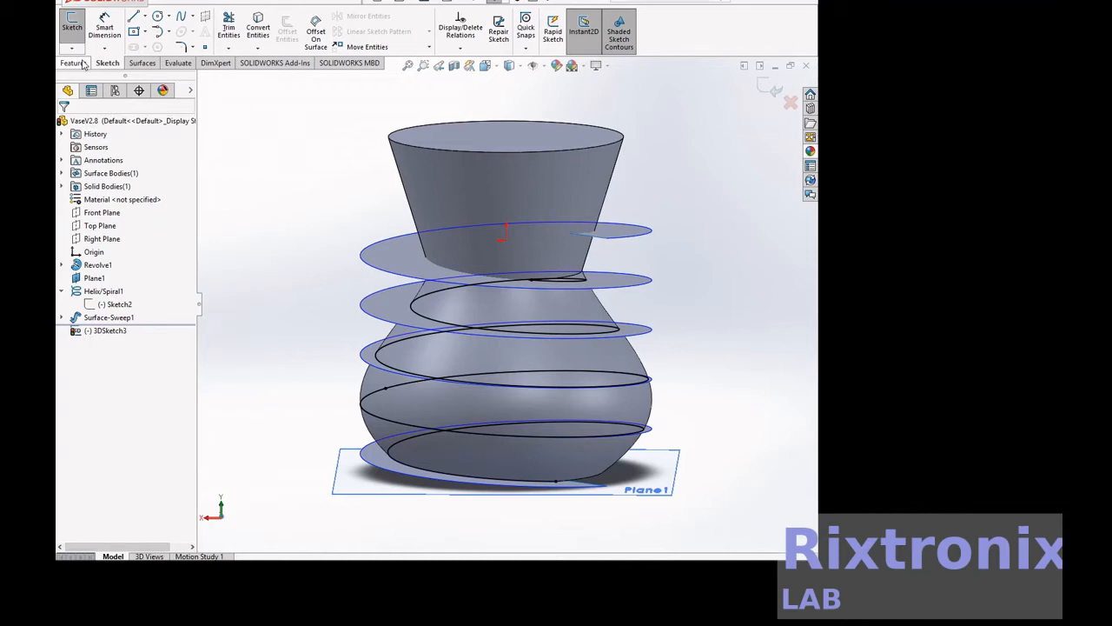
pyautogui.click(72, 24)
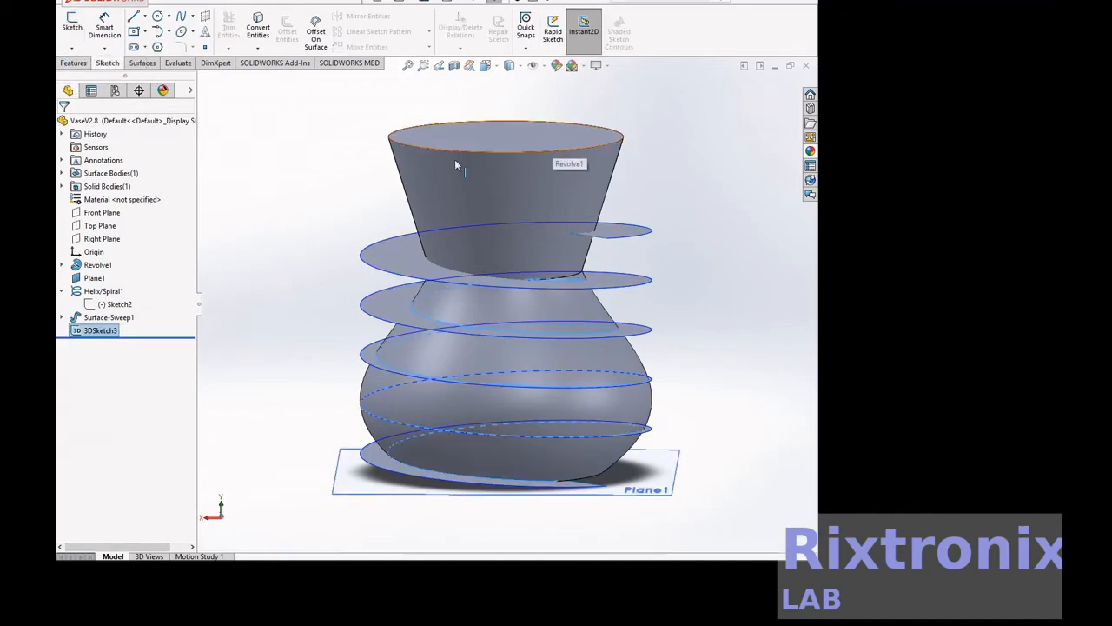
# Hide the revolved vase body, the helical swept surface and the helix, leaving the 3D intersection curve shown
pyautogui.click(101, 266)
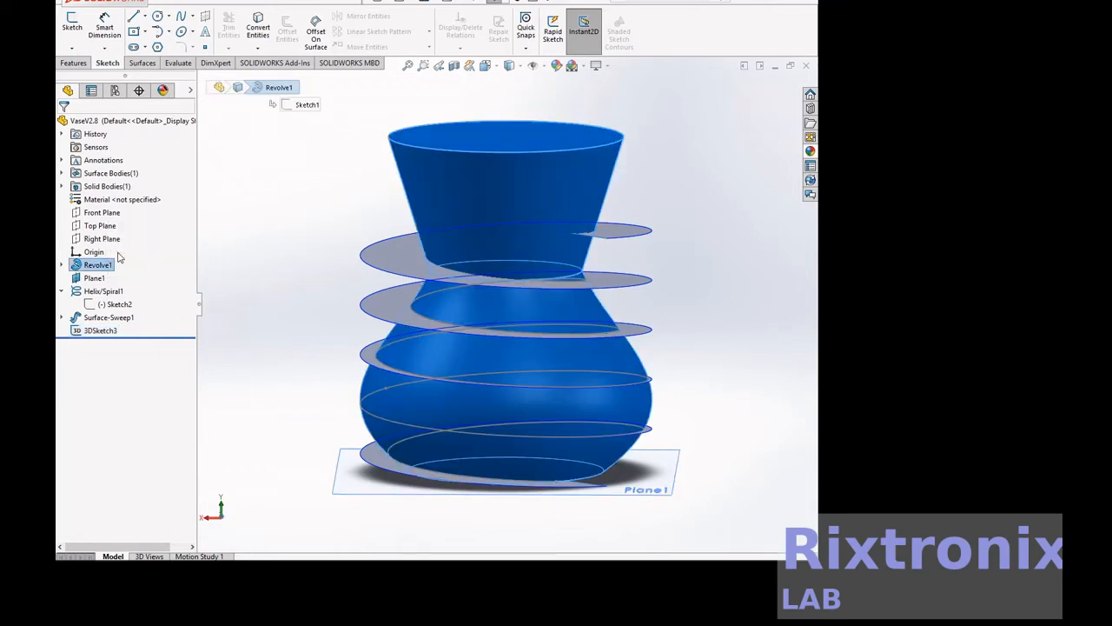
pyautogui.click(106, 318)
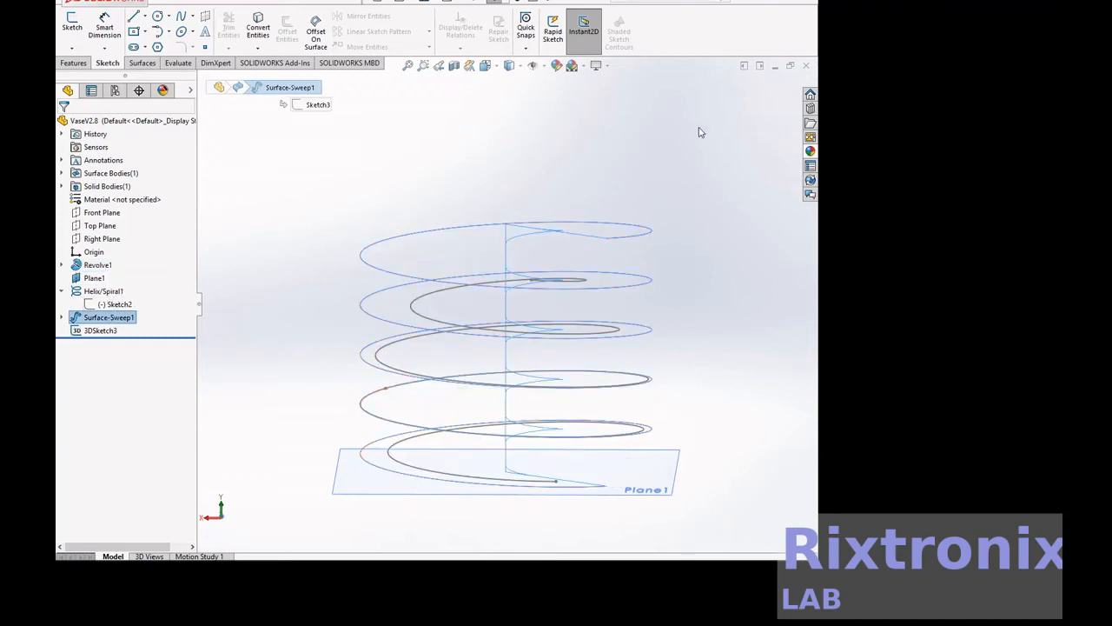
pyautogui.click(120, 292)
pyautogui.click(130, 273)
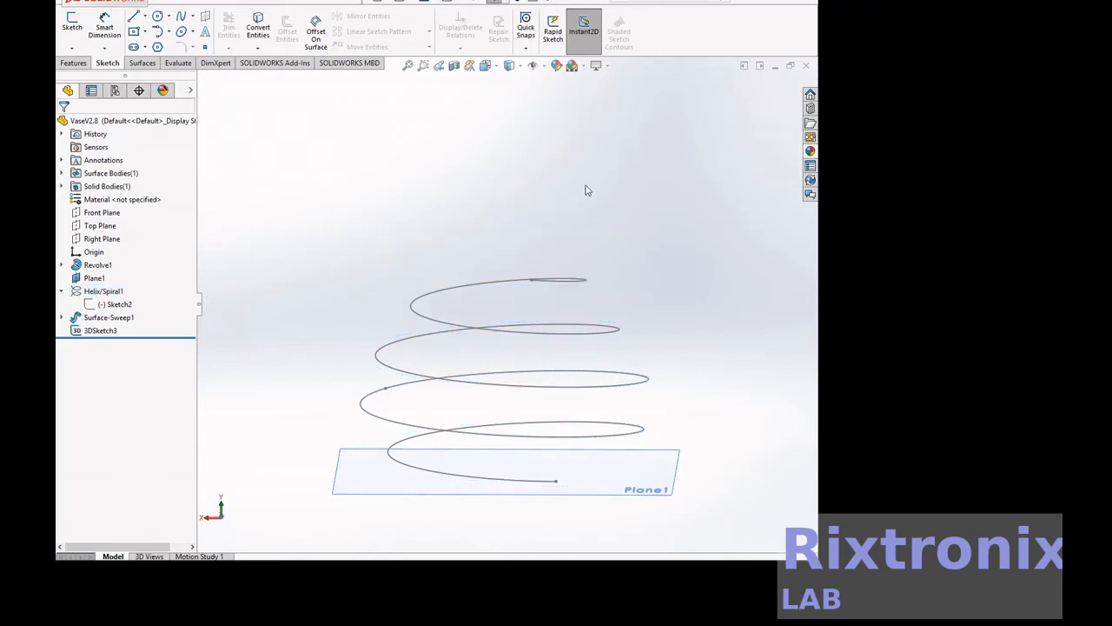
# Create a reference plane parallel to the Right Plane through the upper endpoint of the 3D intersection curve
pyautogui.click(98, 244)
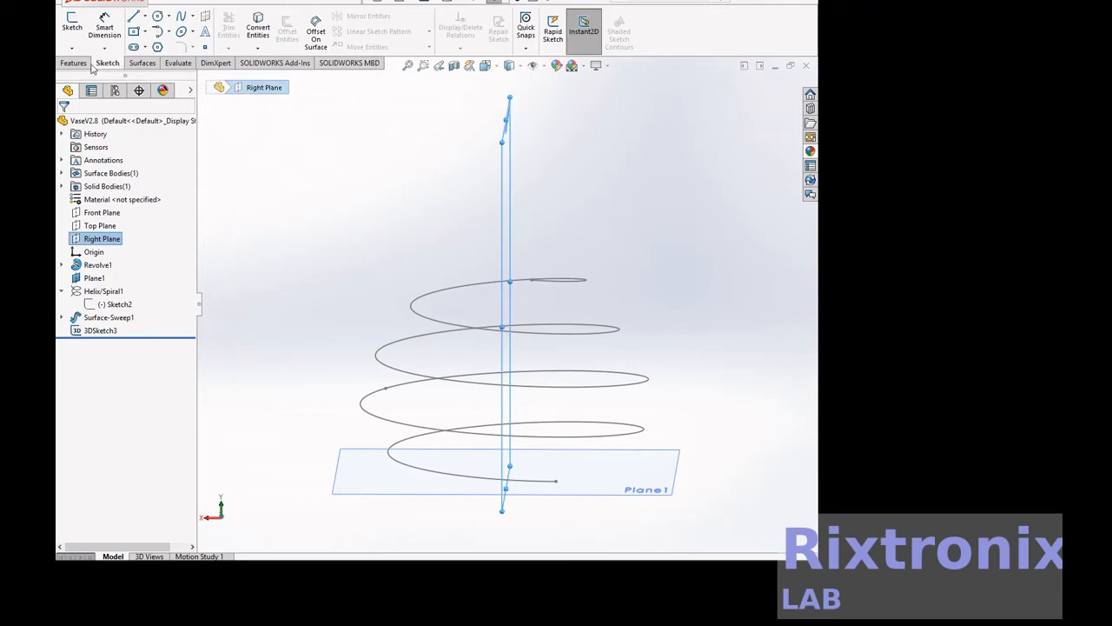
pyautogui.click(64, 66)
pyautogui.click(537, 48)
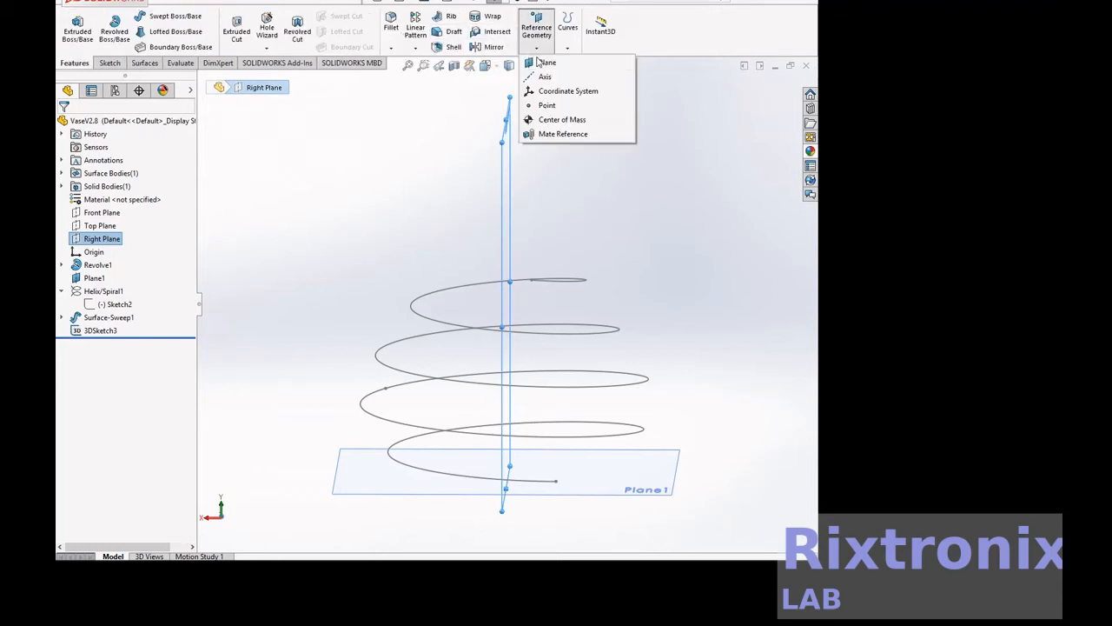
pyautogui.click(545, 64)
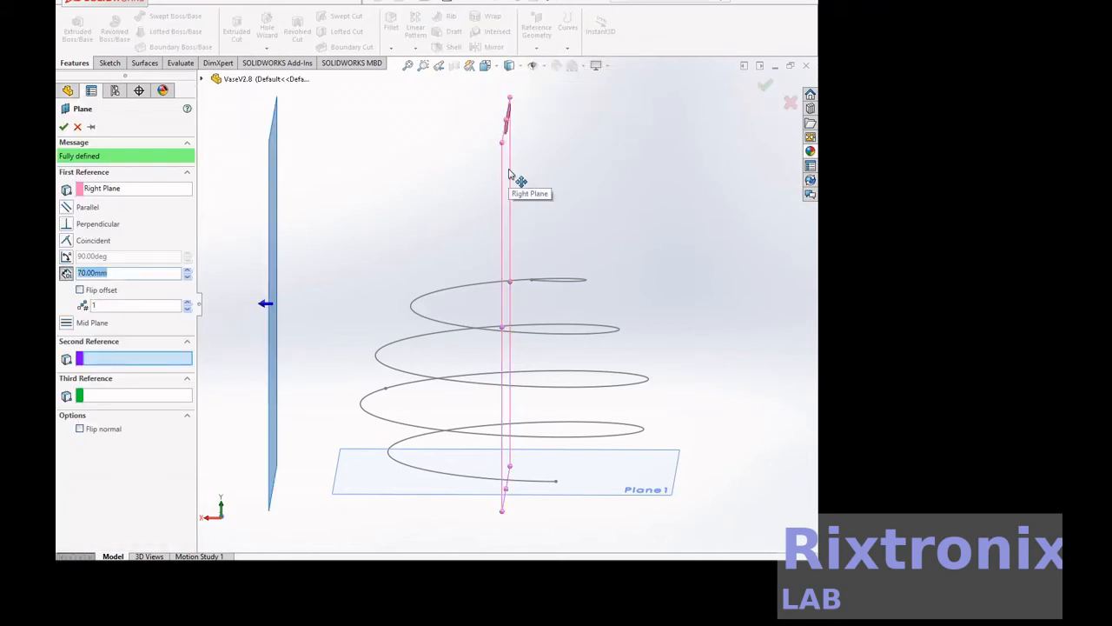
pyautogui.click(532, 282)
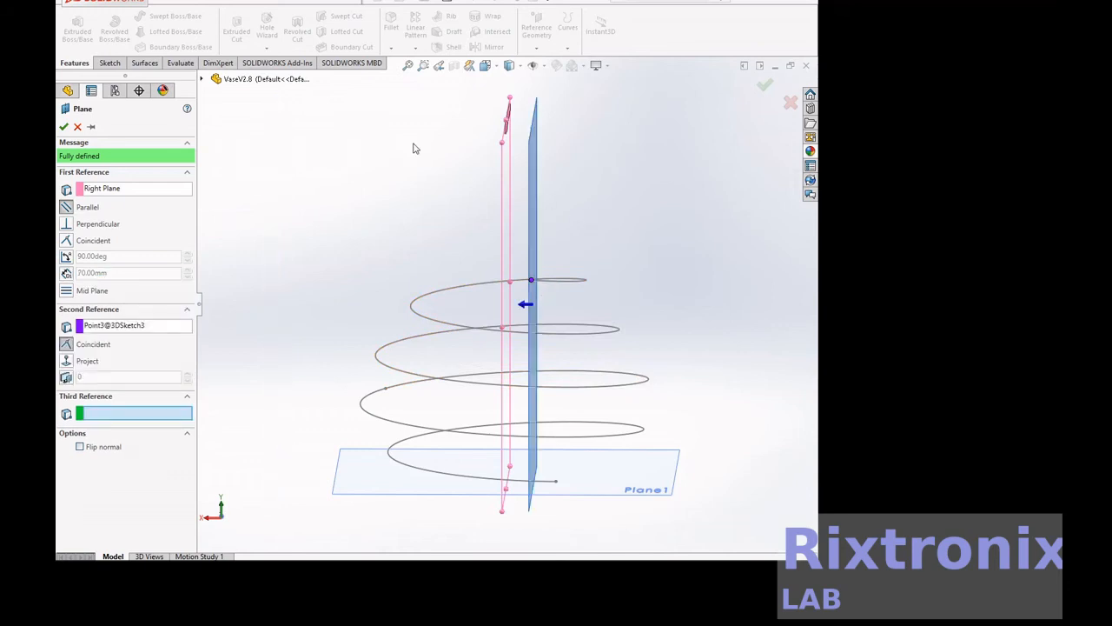
pyautogui.click(63, 127)
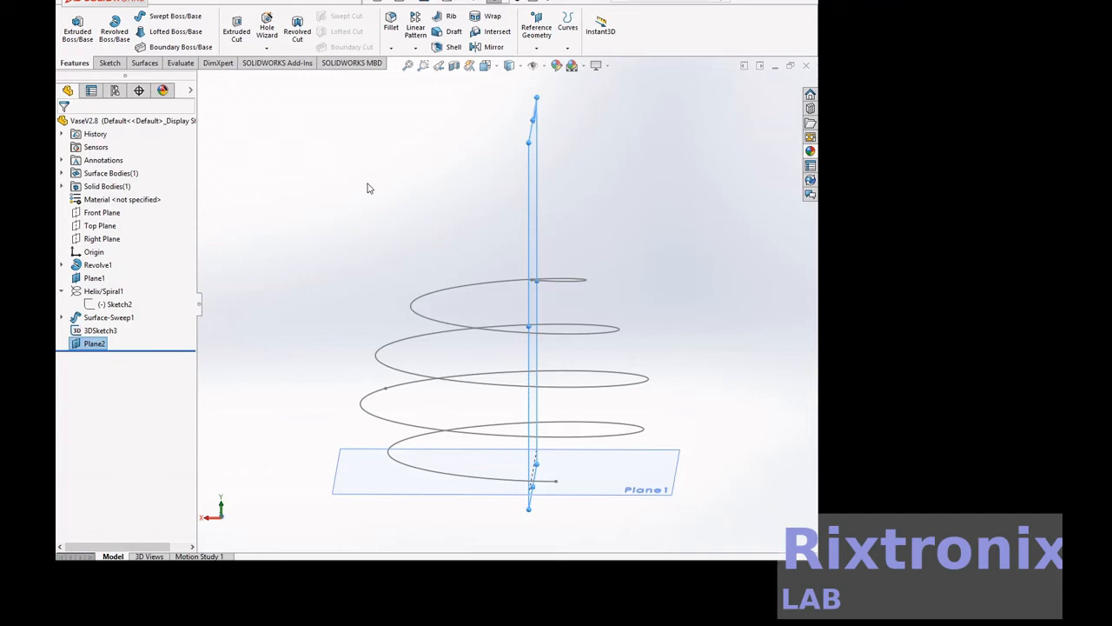
# Sketch a circle with a radius of about 2.18 mm on the new plane, centred on the curve's upper endpoint, and exit the sketch
pyautogui.rightClick(336, 224)
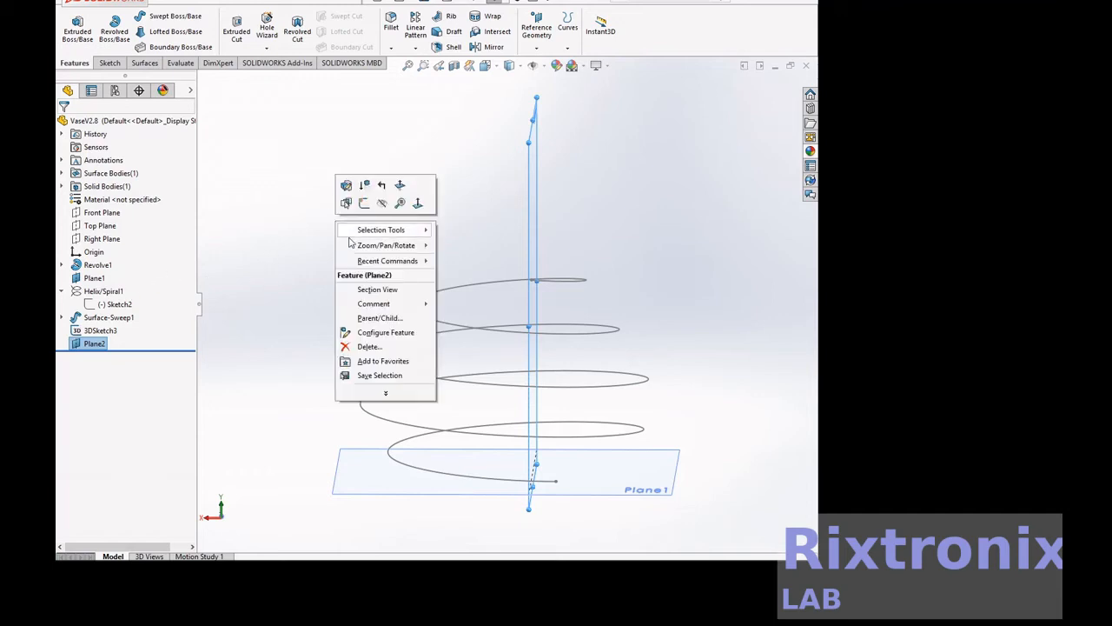
pyautogui.moveTo(357, 248)
pyautogui.click(526, 290)
pyautogui.moveTo(356, 231)
pyautogui.mouseDown()
pyautogui.moveTo(400, 240)
pyautogui.moveTo(385, 183)
pyautogui.mouseUp()
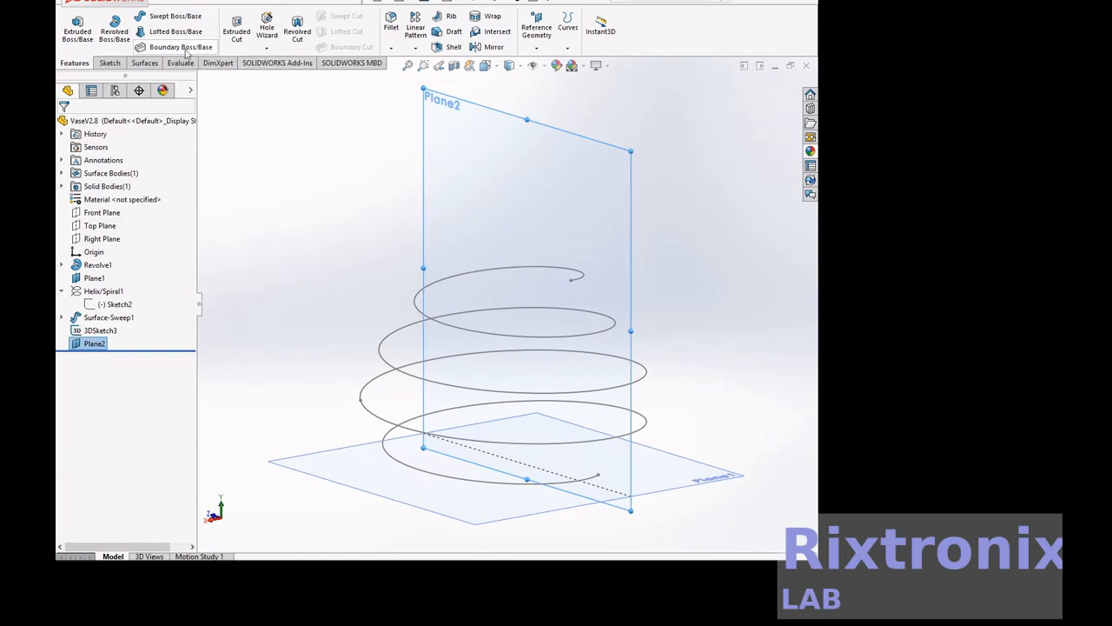
pyautogui.click(111, 63)
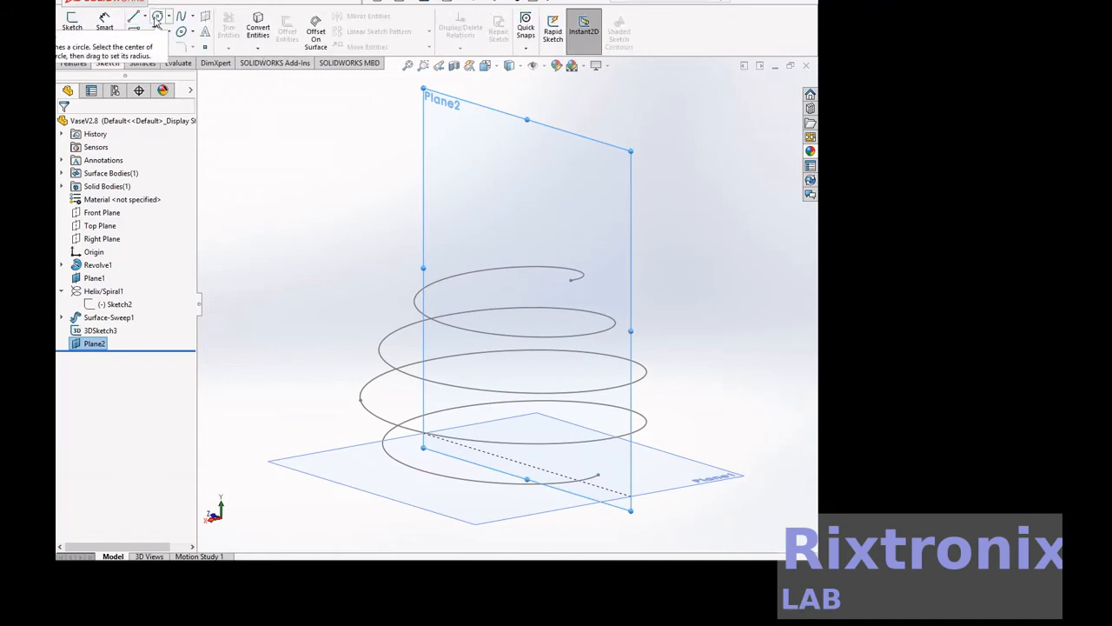
pyautogui.click(157, 16)
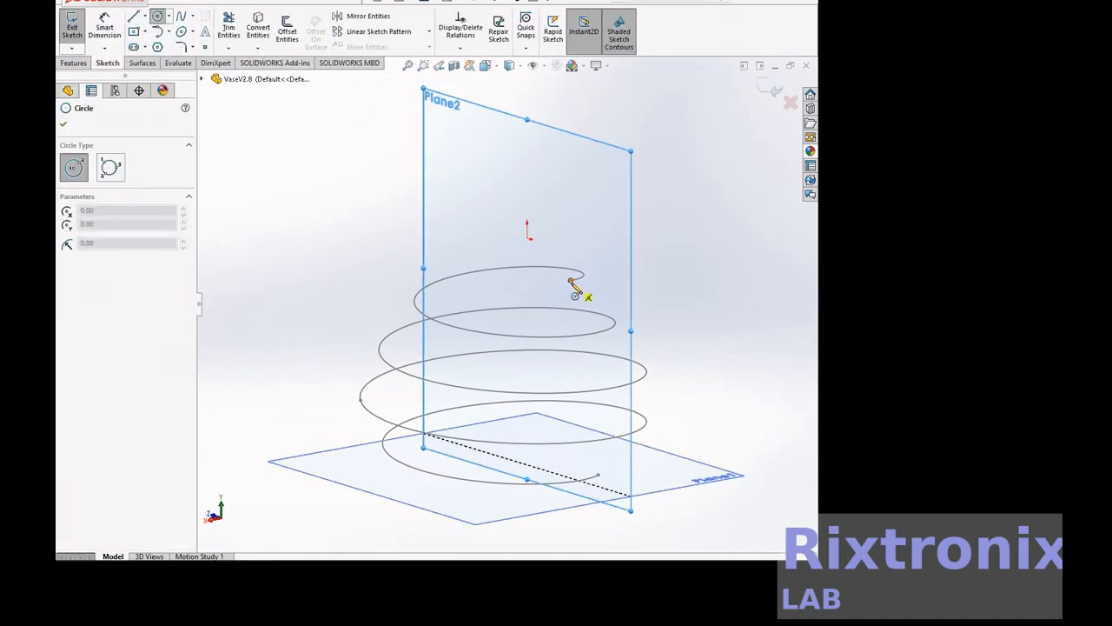
pyautogui.click(571, 281)
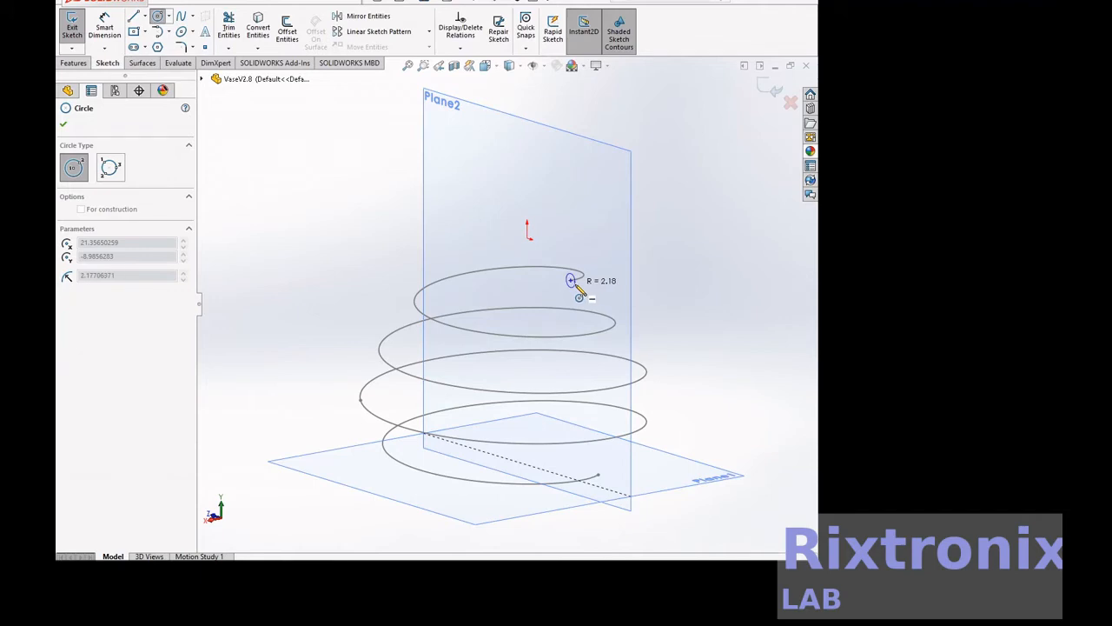
pyautogui.click(579, 294)
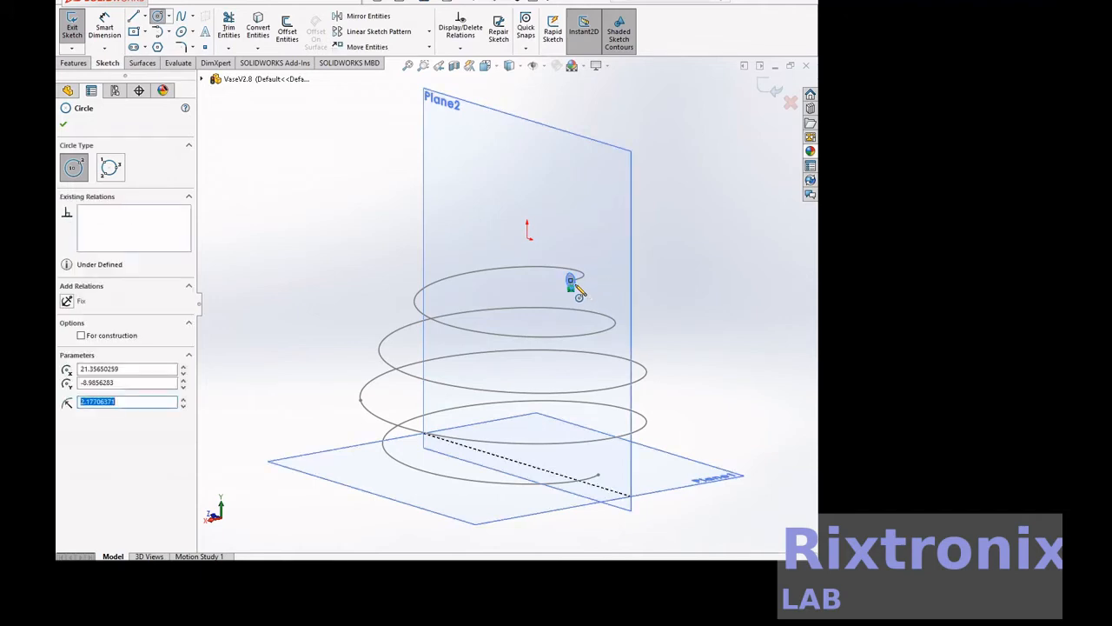
pyautogui.click(63, 125)
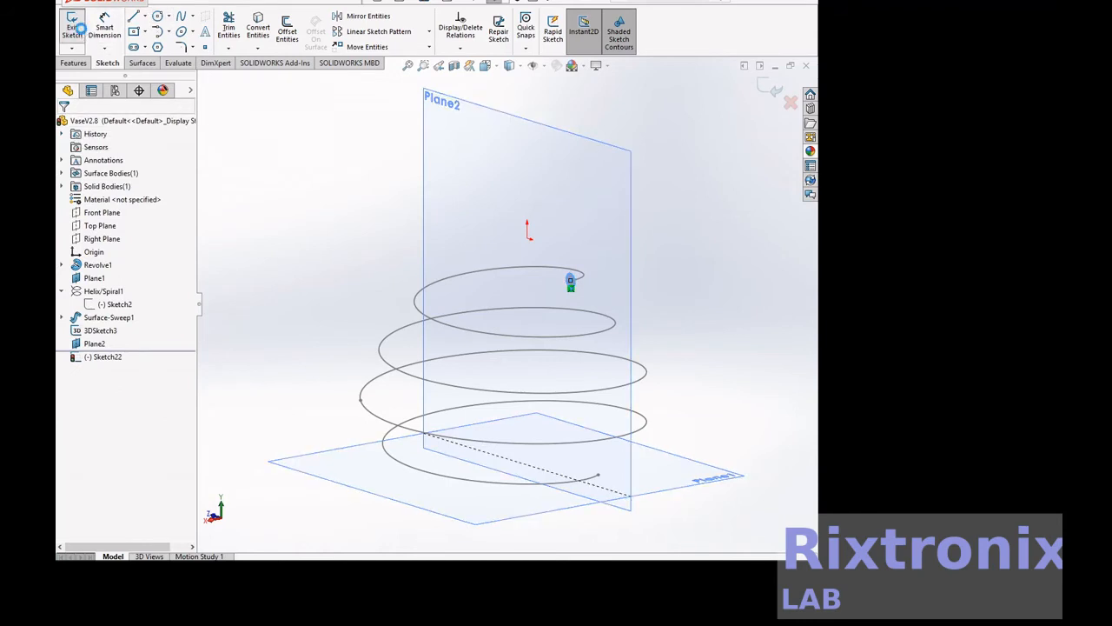
pyautogui.click(83, 32)
# Create a swept boss using the circle sketch as the profile and the 3D intersection curve as the path
pyautogui.click(103, 357)
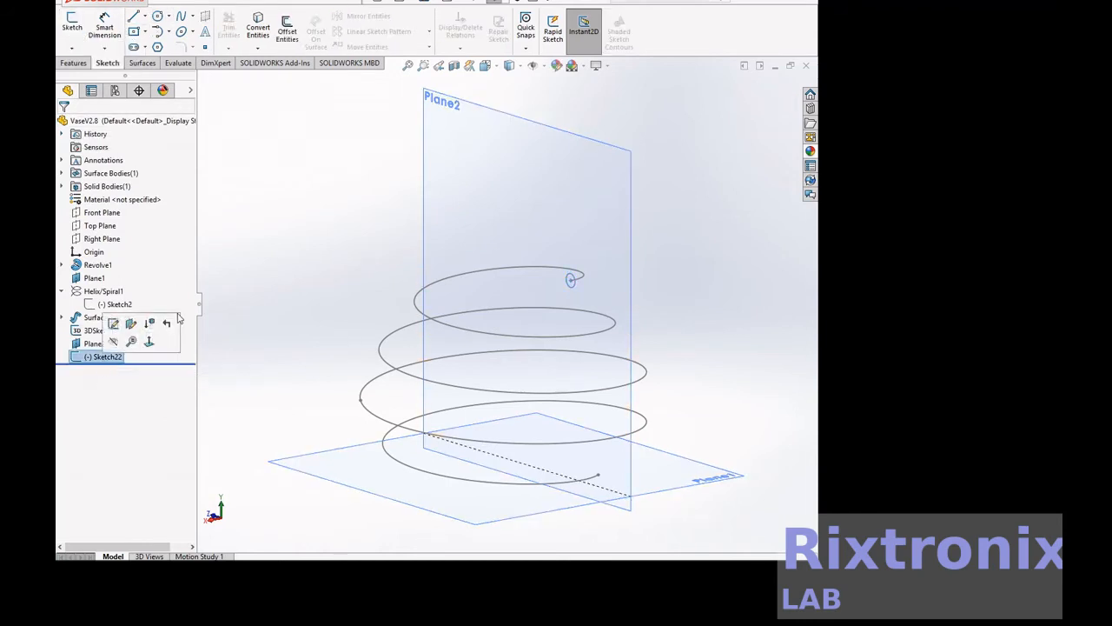
pyautogui.click(76, 66)
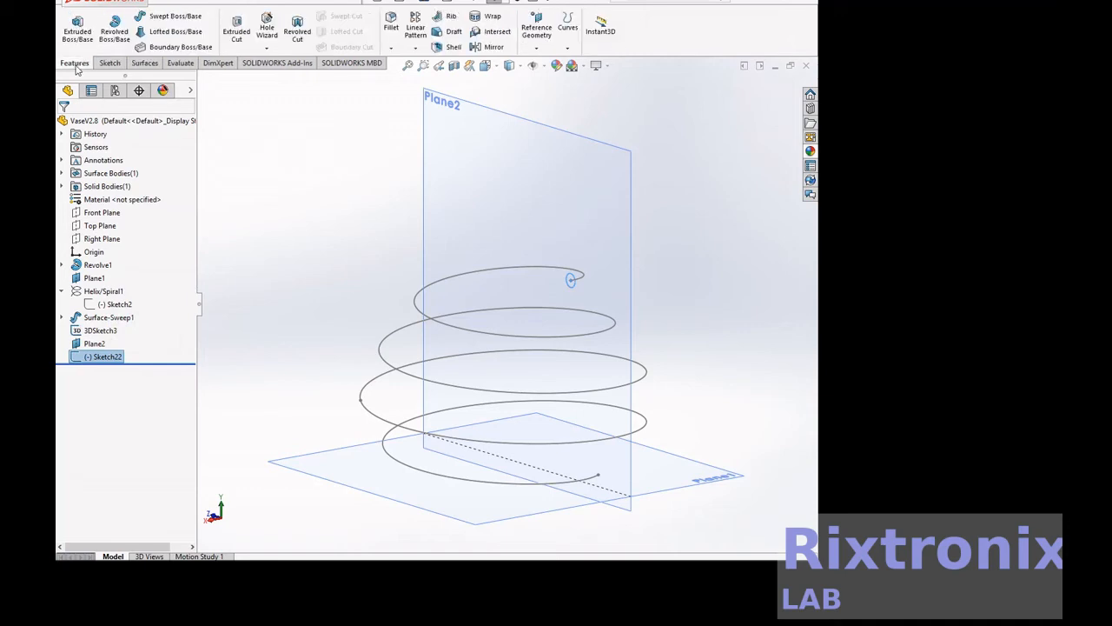
pyautogui.click(159, 19)
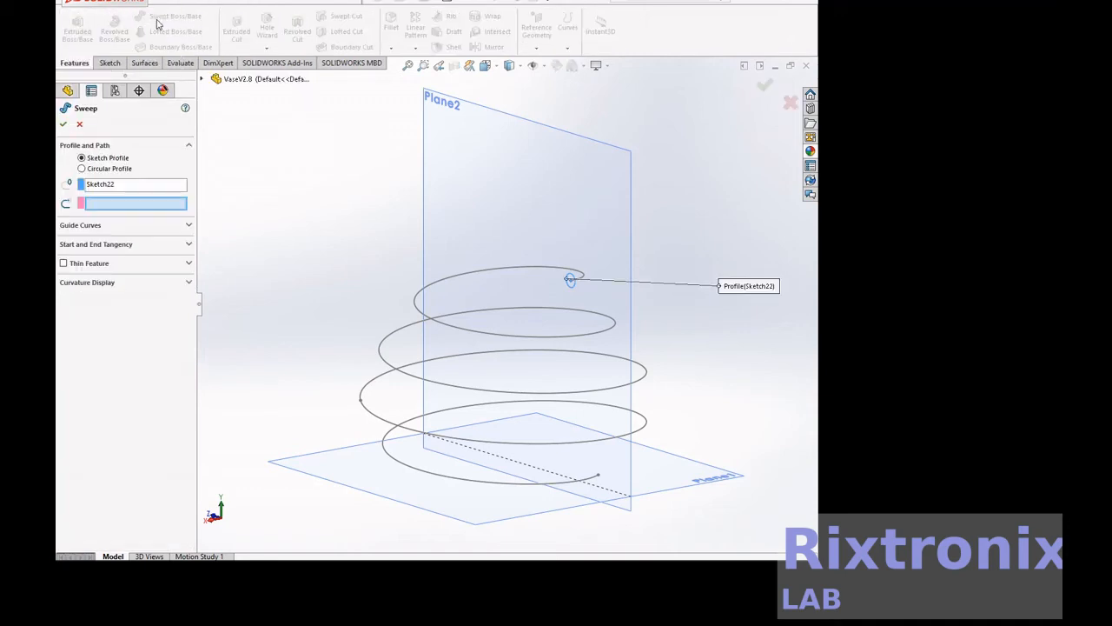
pyautogui.click(500, 338)
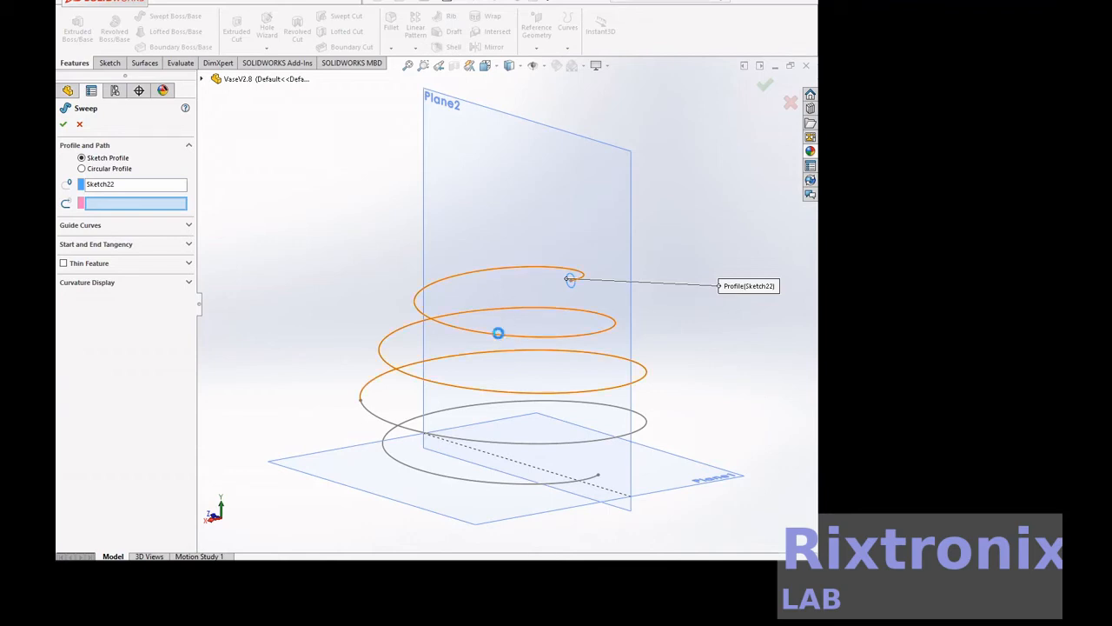
pyautogui.click(63, 124)
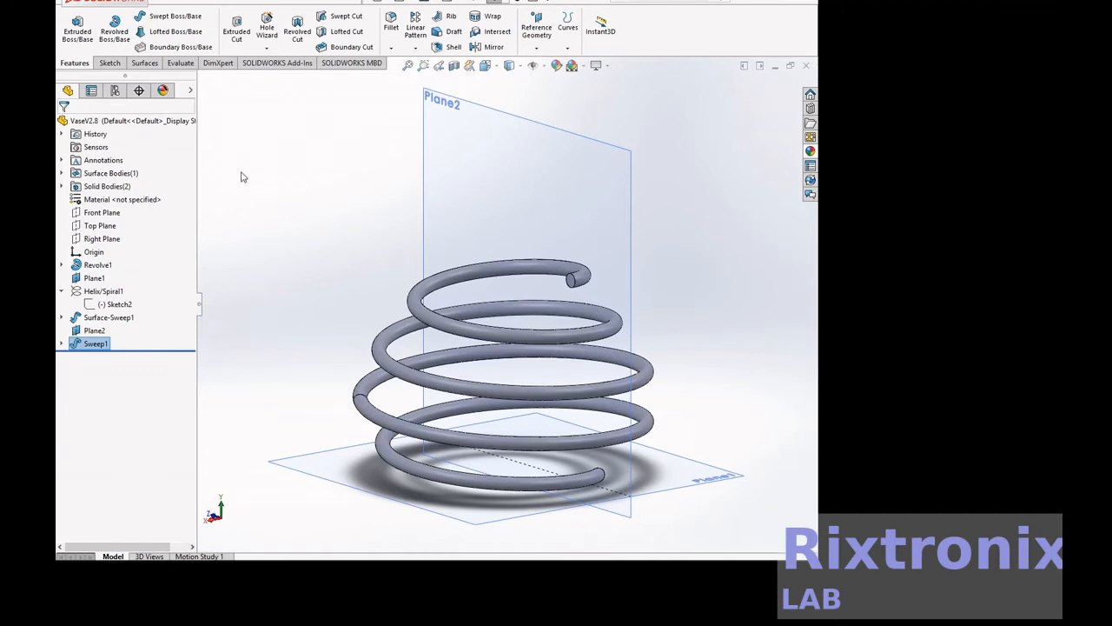
# Show the hidden revolved vase body again
pyautogui.click(99, 265)
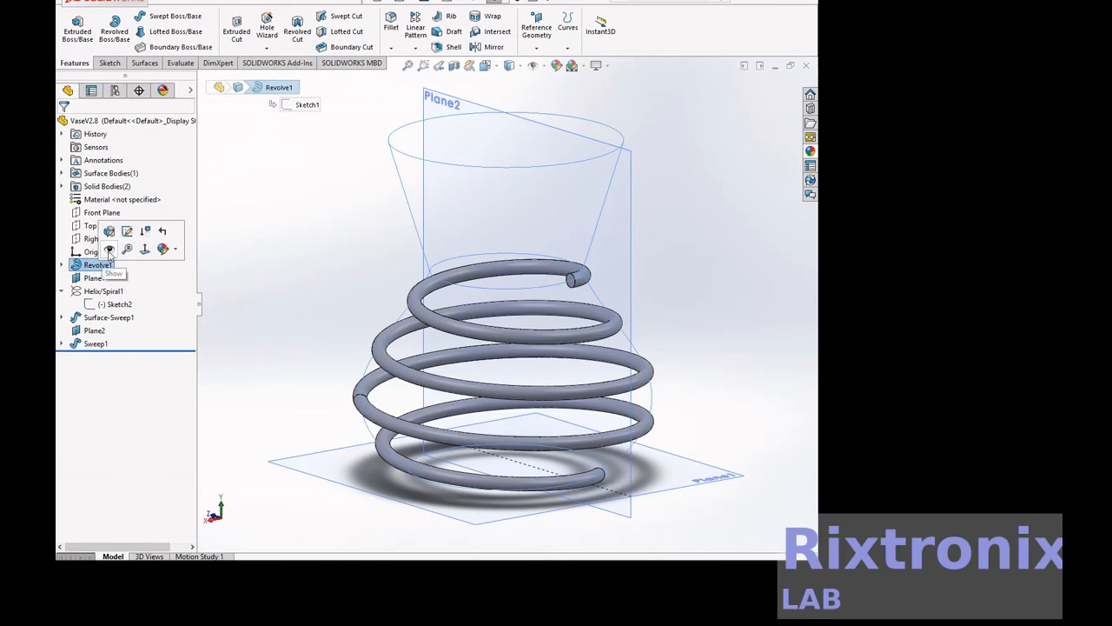